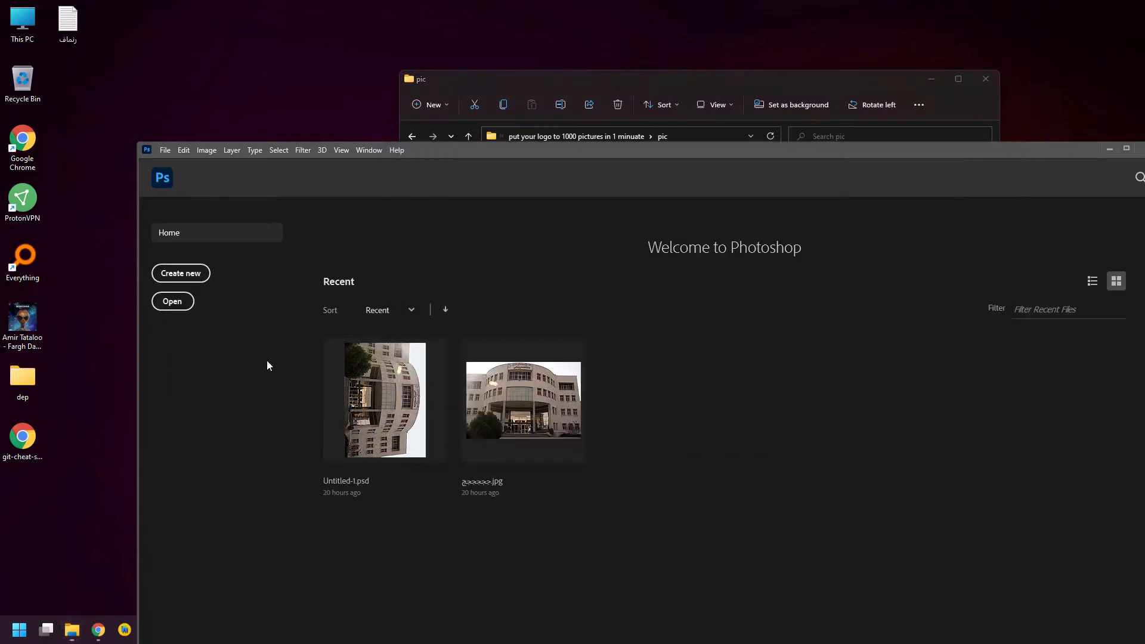
Maximize the Photoshop window, then display the Actions panel and make it taller.
{"action": "double_click", "coordinate": [579, 154]}
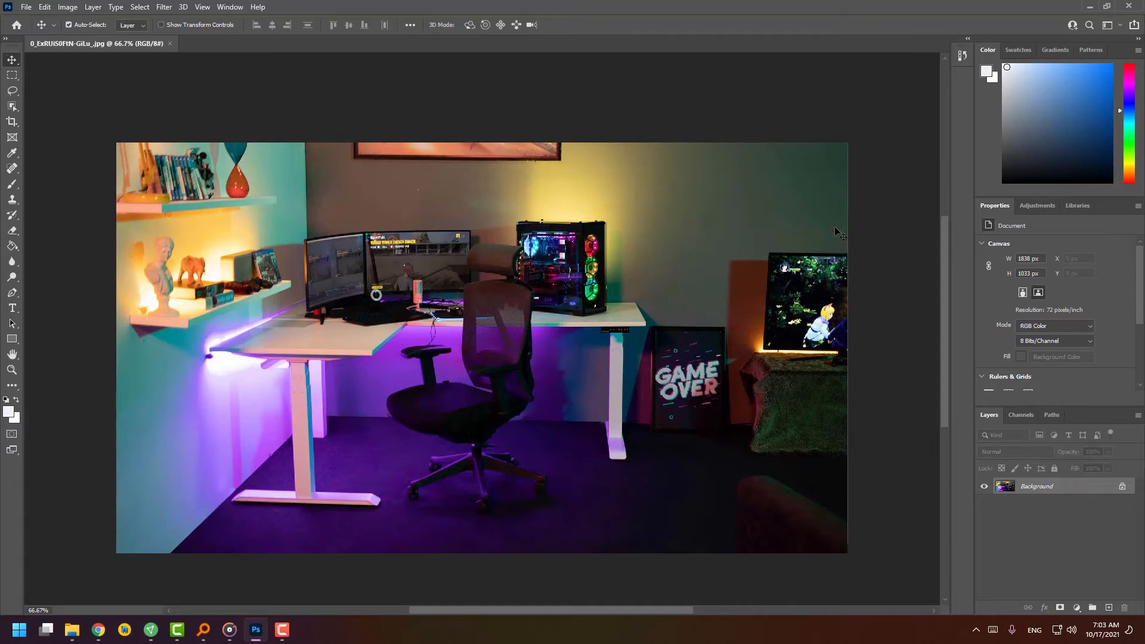
{"action": "left_click", "coordinate": [237, 8]}
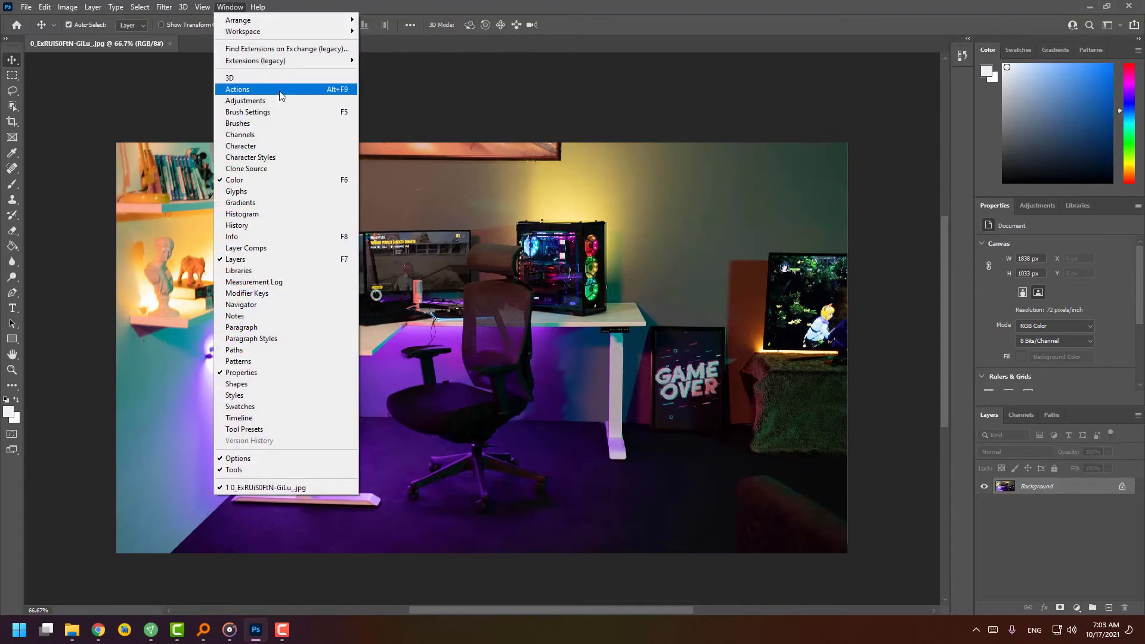
{"action": "left_click", "coordinate": [281, 91]}
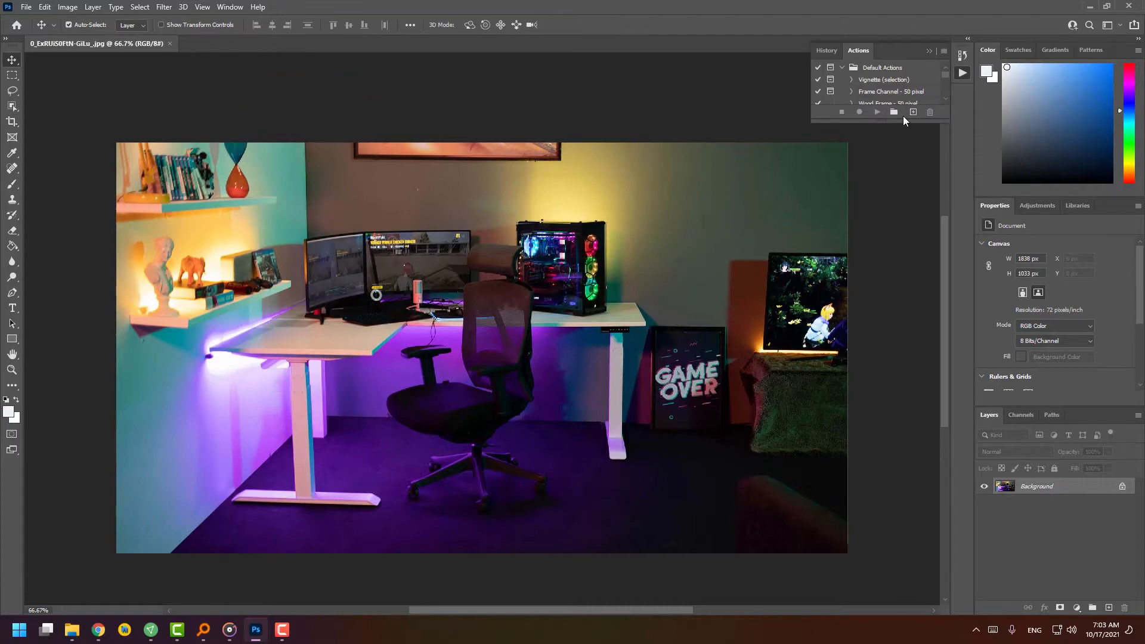
{"action": "left_click_drag", "start_coordinate": [900, 122], "coordinate": [901, 179]}
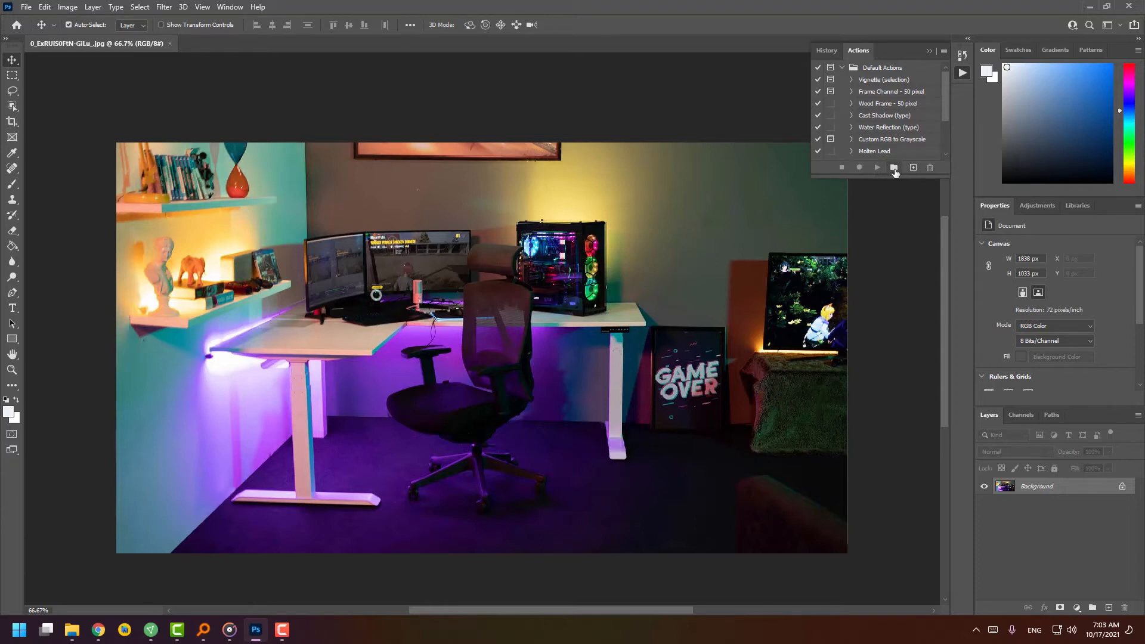
Create a new action set named dcLogo.
{"action": "left_click", "coordinate": [893, 167]}
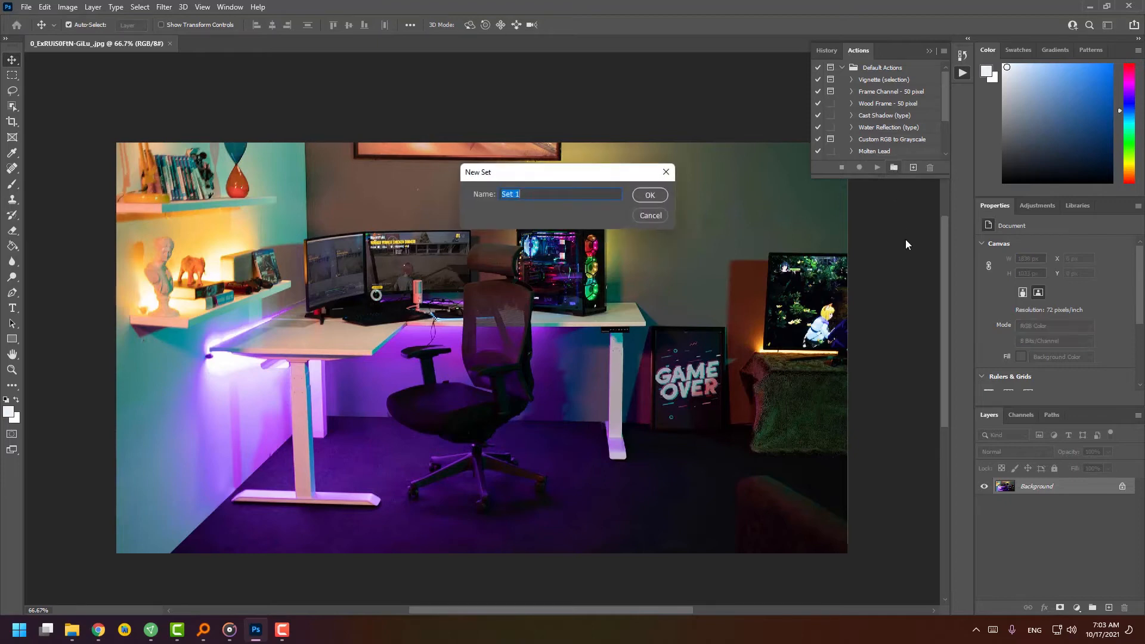
{"action": "type", "text": "dcLogo"}
{"action": "key", "text": "Return"}
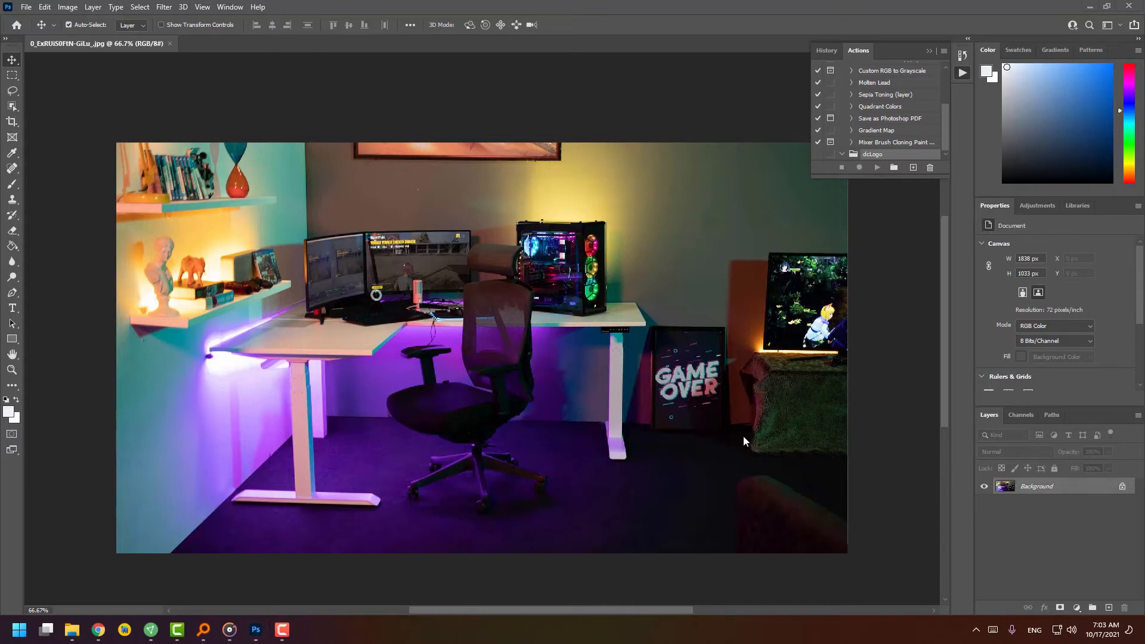
Create an action named putLogo in the dcLogo set and start recording it.
{"action": "left_click", "coordinate": [913, 167]}
{"action": "key", "text": "ctrl+a"}
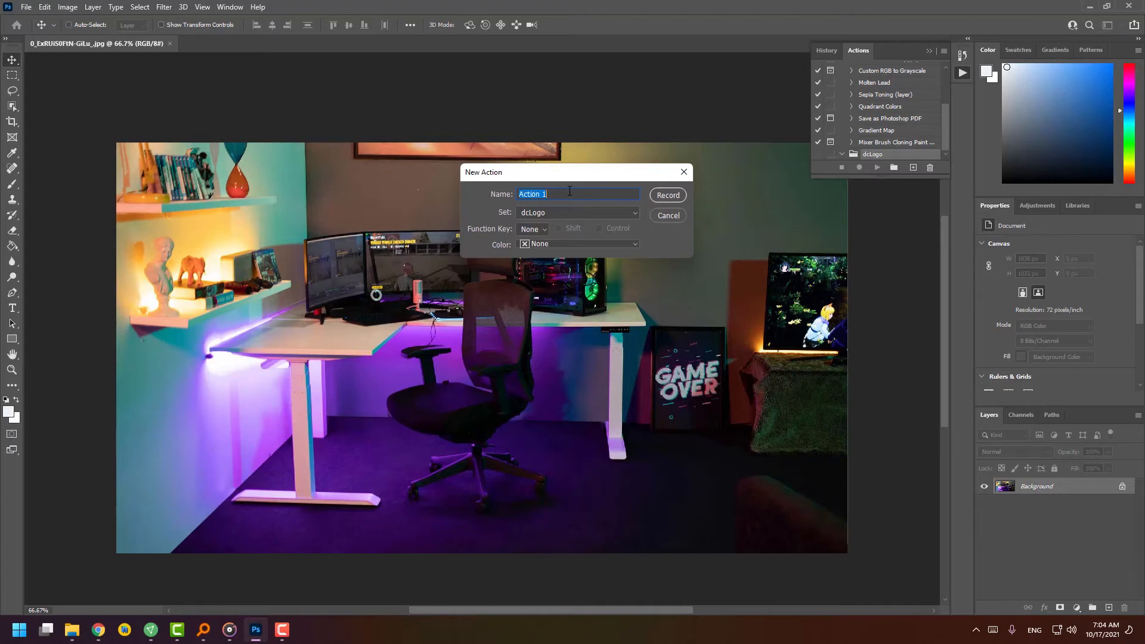
{"action": "type", "text": "putLogo"}
{"action": "key", "text": "Return"}
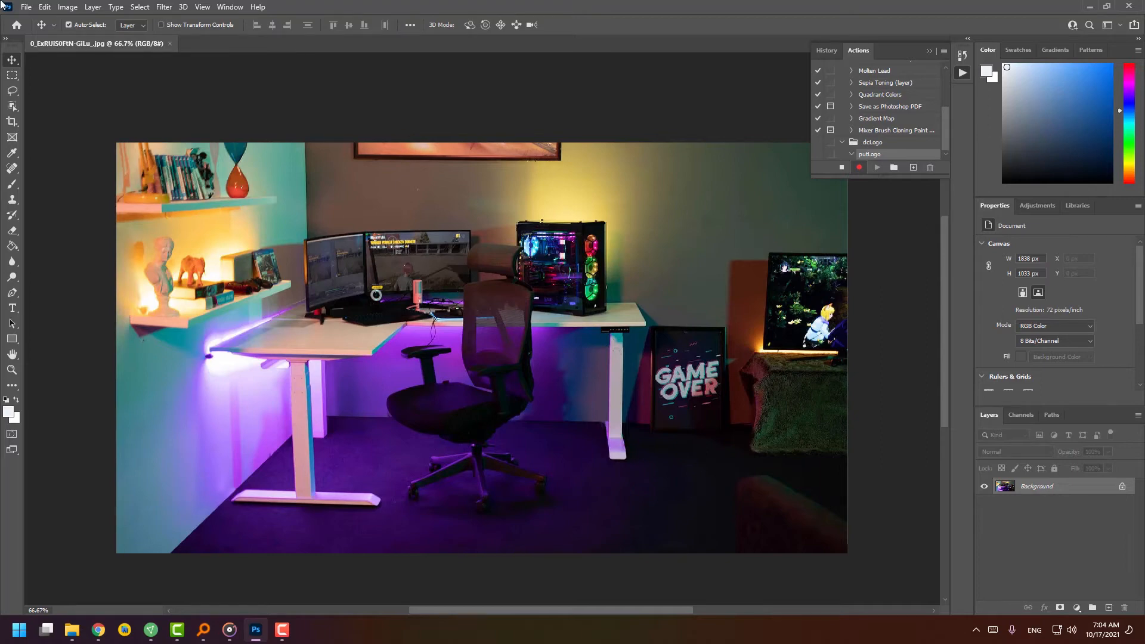
Place the Screenshot (4) image from the Pictures > Screenshots folder as an embedded object in the photo.
{"action": "left_click", "coordinate": [27, 7]}
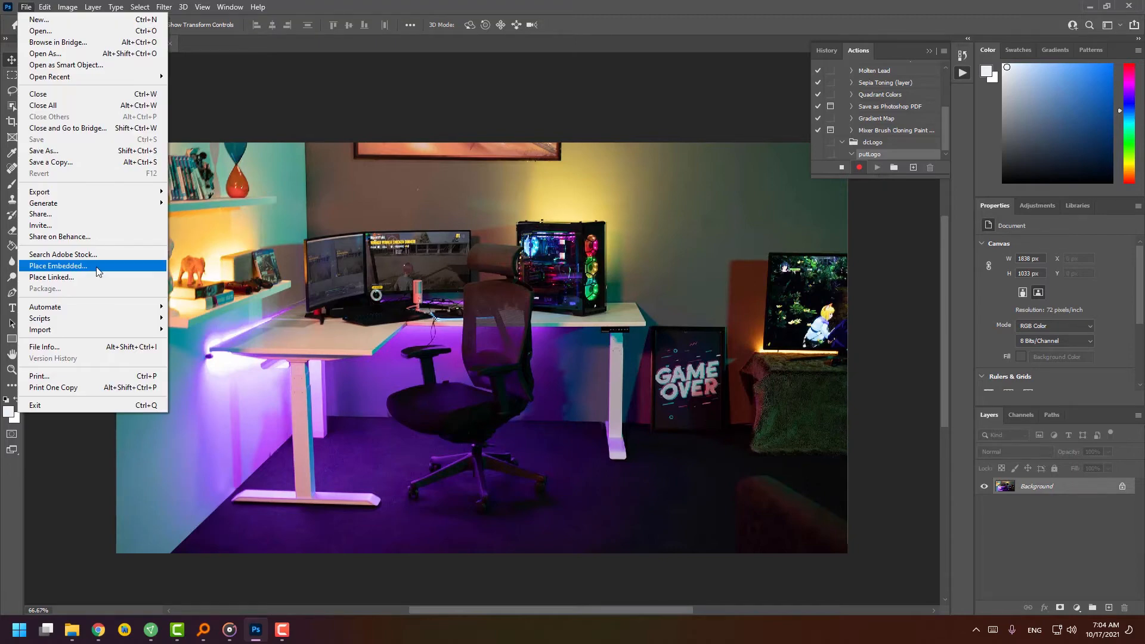
{"action": "left_click", "coordinate": [59, 266]}
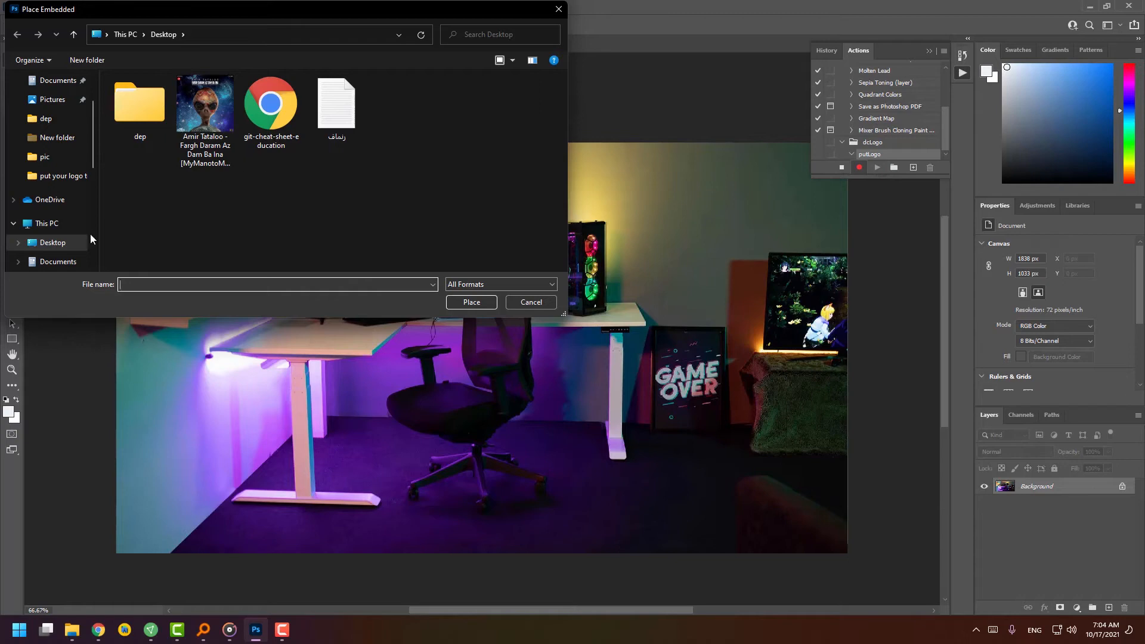
{"action": "scroll", "coordinate": [66, 185], "scroll_direction": "up", "scroll_amount": 1}
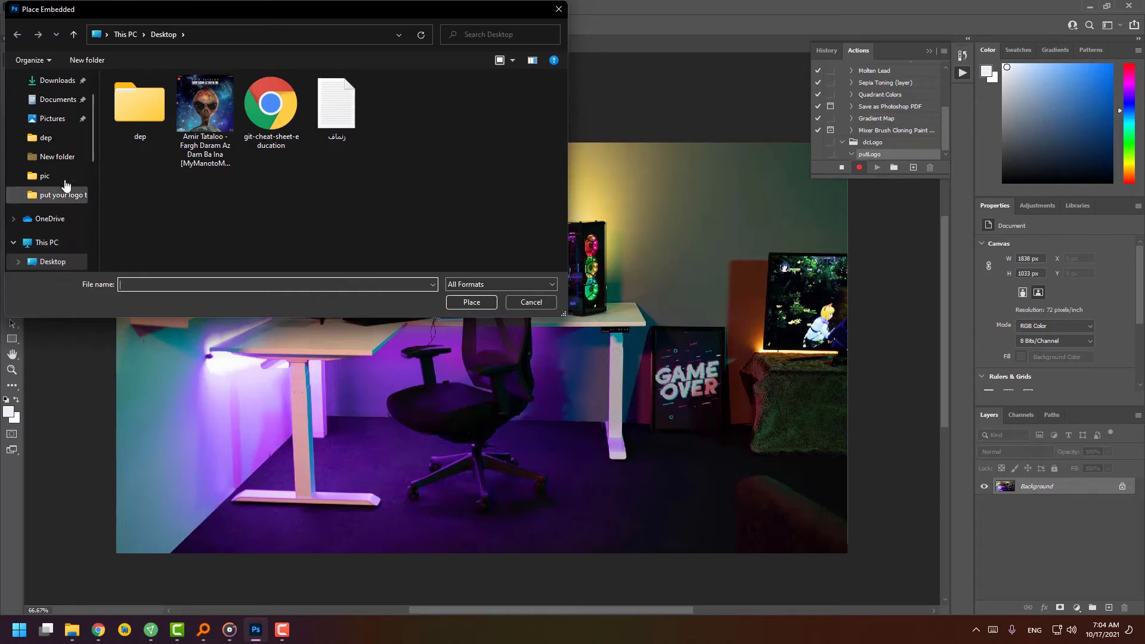
{"action": "scroll", "coordinate": [67, 185], "scroll_direction": "up", "scroll_amount": 2}
{"action": "left_click", "coordinate": [52, 161]}
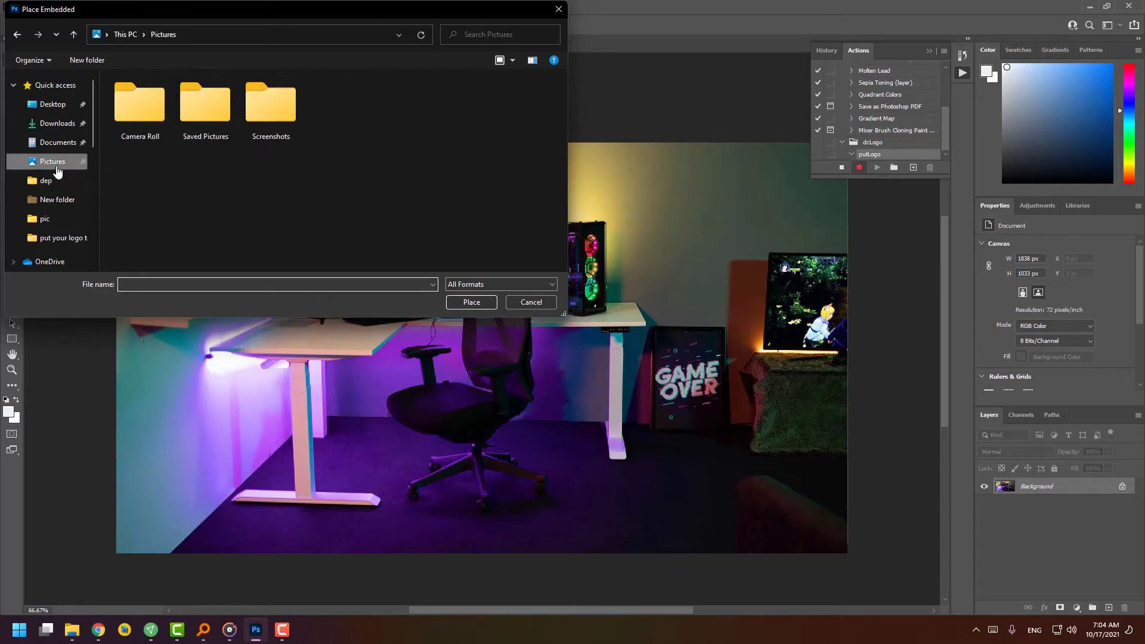
{"action": "double_click", "coordinate": [251, 113]}
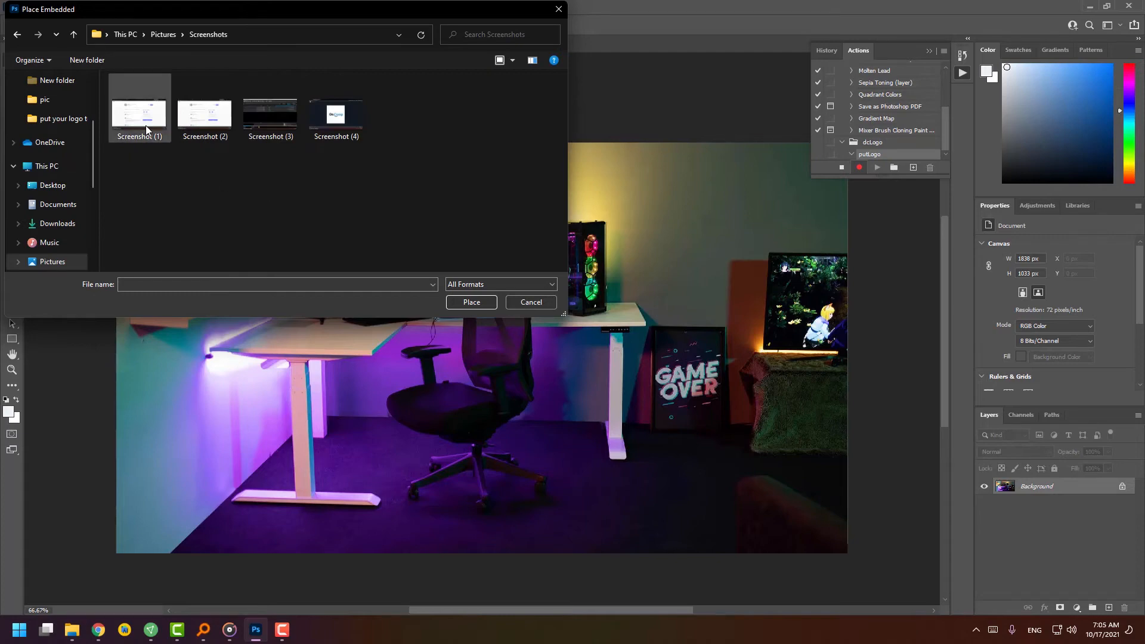
{"action": "left_click", "coordinate": [361, 127]}
{"action": "double_click", "coordinate": [339, 122]}
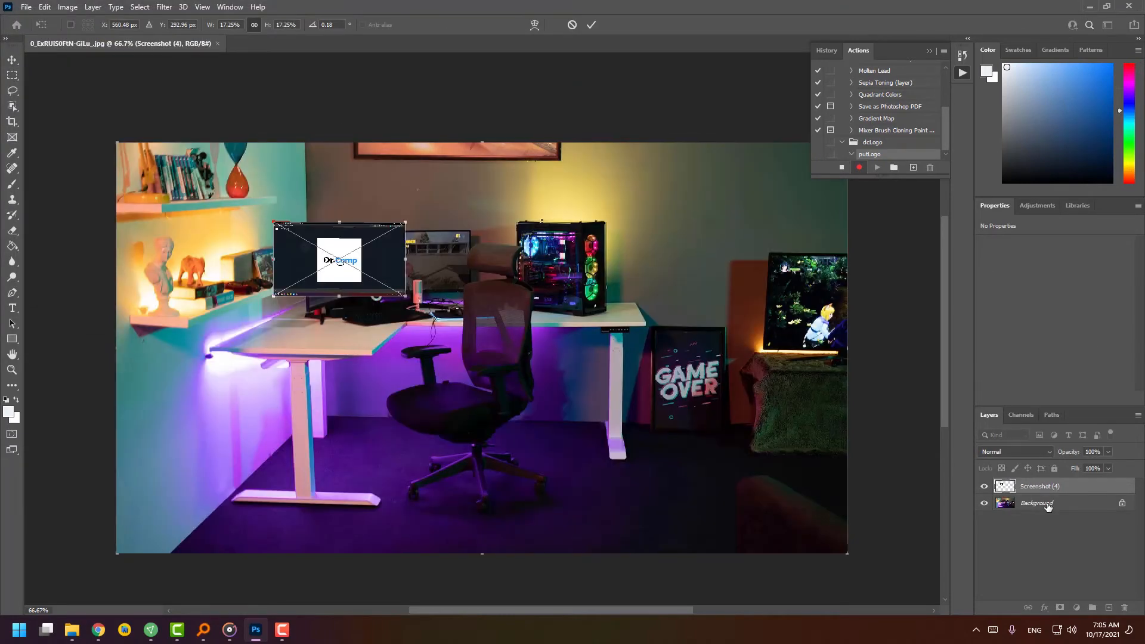
Align the placed logo image with the Background layer's right and bottom edges and stop recording the action.
{"action": "left_click", "coordinate": [1050, 503]}
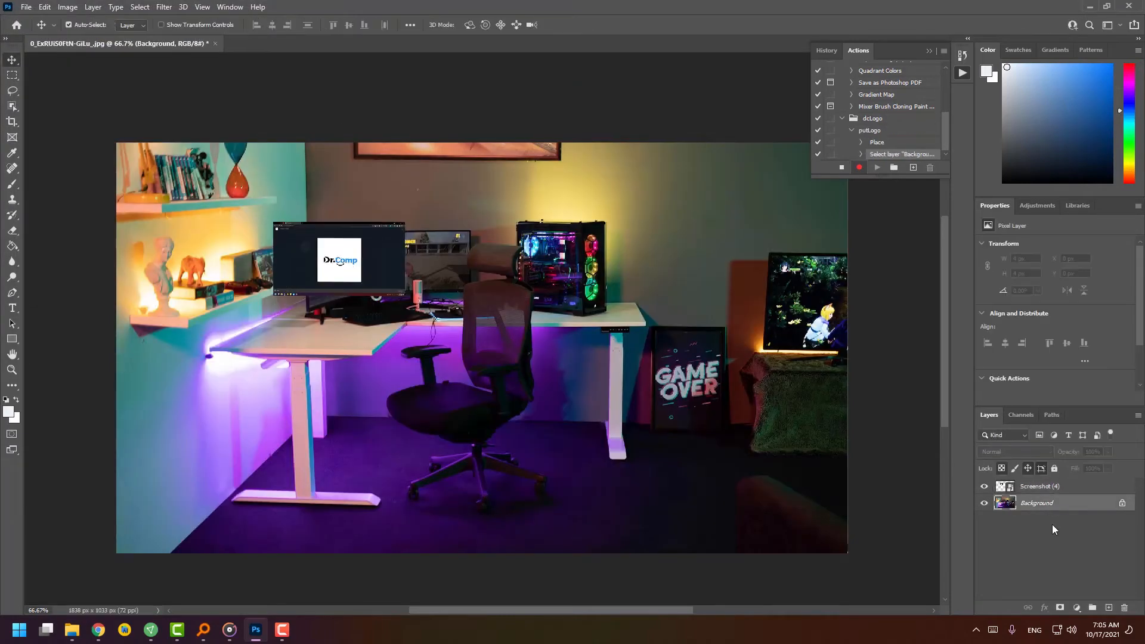
{"action": "left_click", "coordinate": [1046, 490], "text": "shift"}
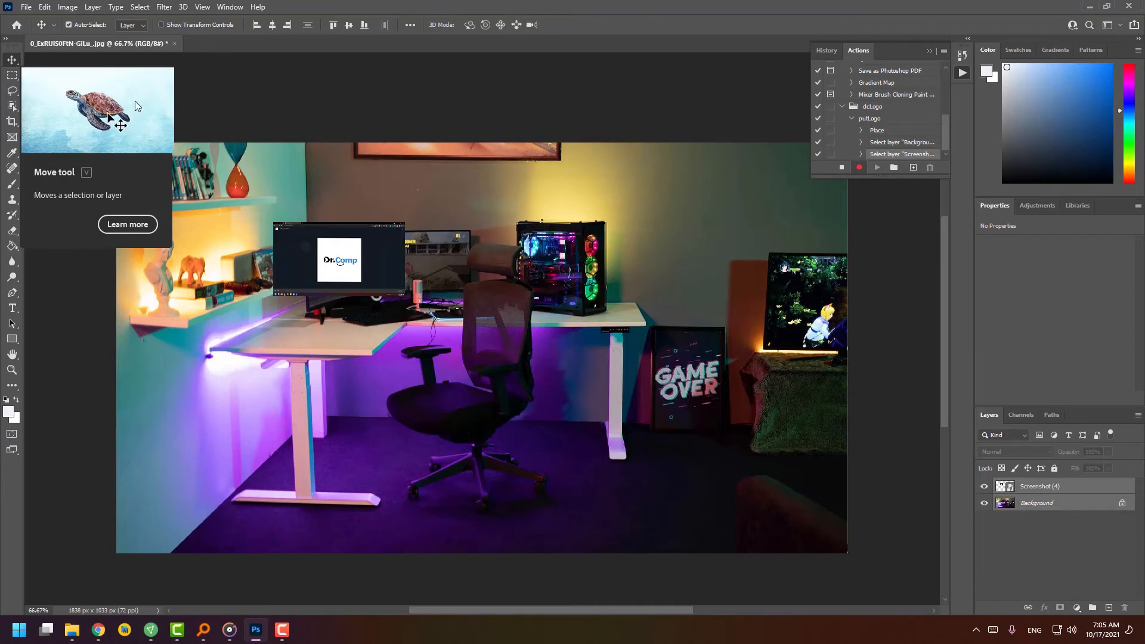
{"action": "left_click", "coordinate": [287, 25]}
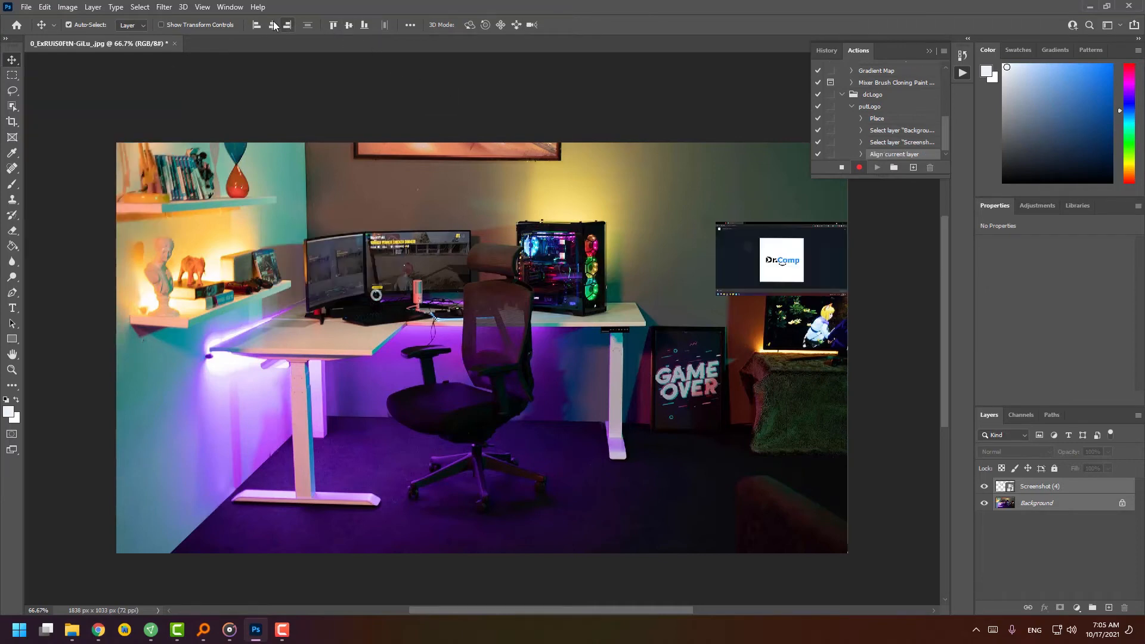
{"action": "left_click", "coordinate": [272, 24]}
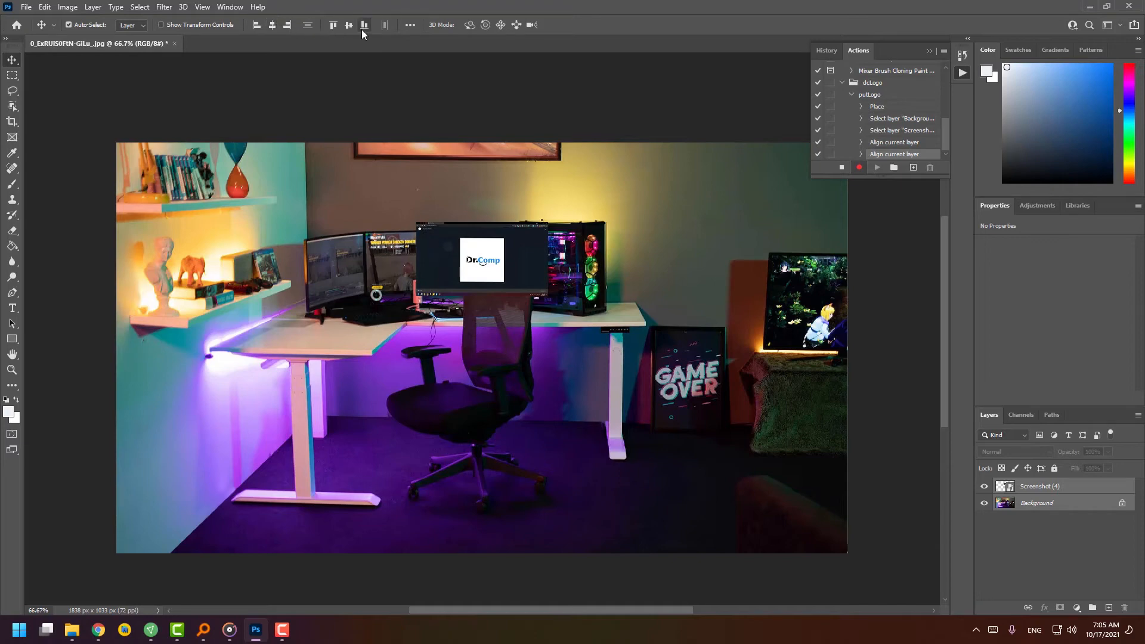
{"action": "left_click", "coordinate": [363, 25]}
{"action": "left_click", "coordinate": [288, 25]}
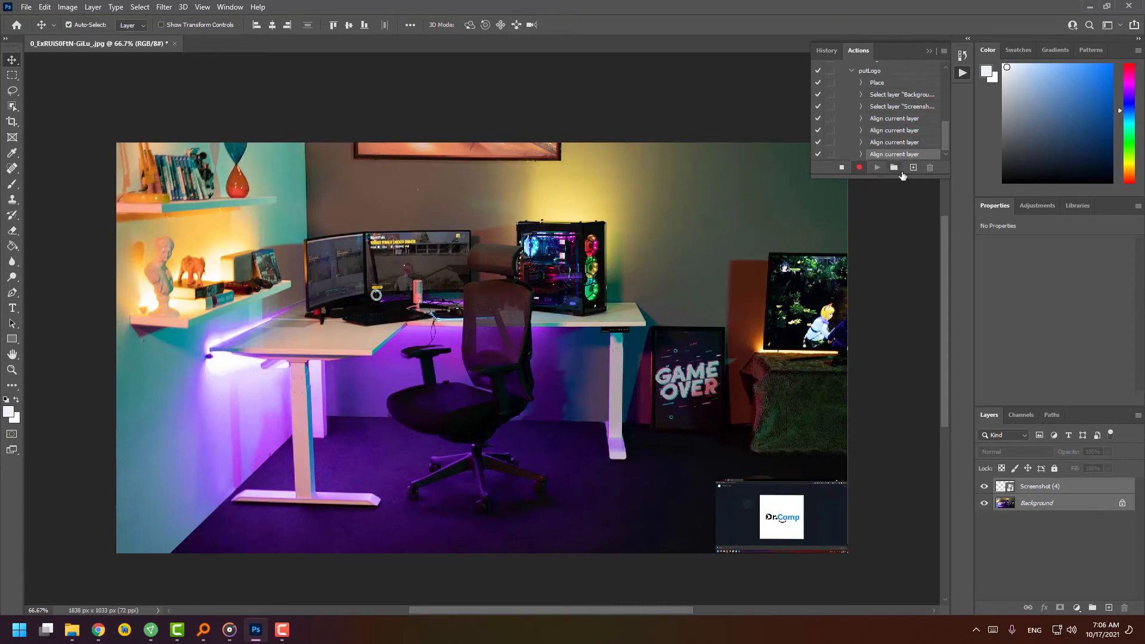
{"action": "left_click", "coordinate": [842, 168]}
Start the Image Processor script and choose the pic folder inside "put your logo to 1000 pictures in 1 minuate" as the source.
{"action": "left_click", "coordinate": [26, 7]}
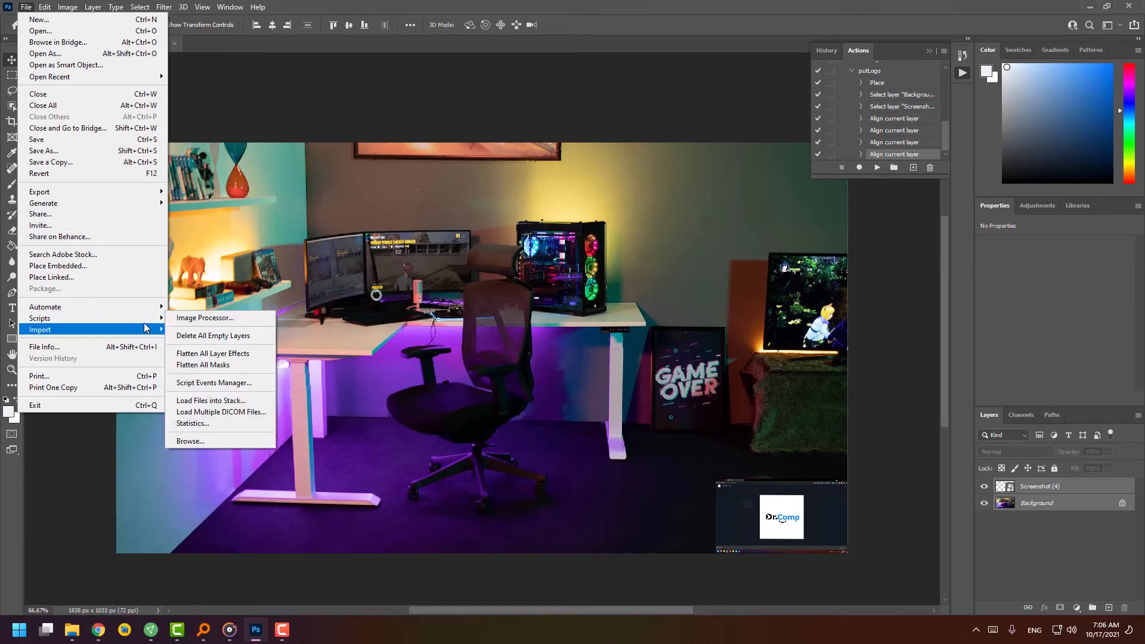
{"action": "mouse_move", "coordinate": [142, 319]}
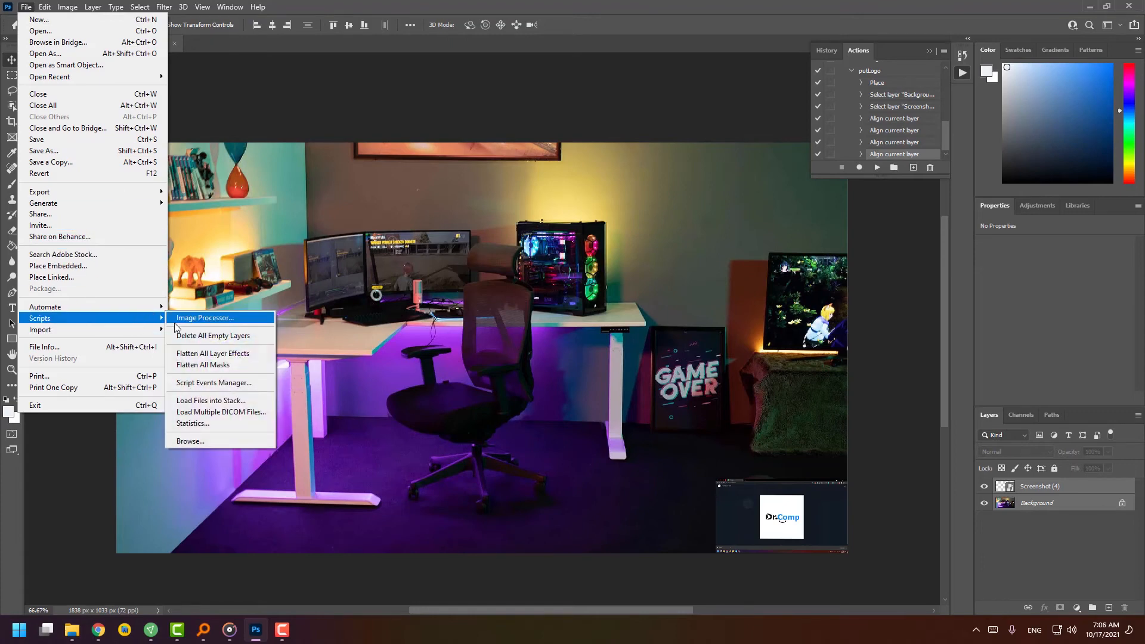
{"action": "left_click", "coordinate": [182, 321]}
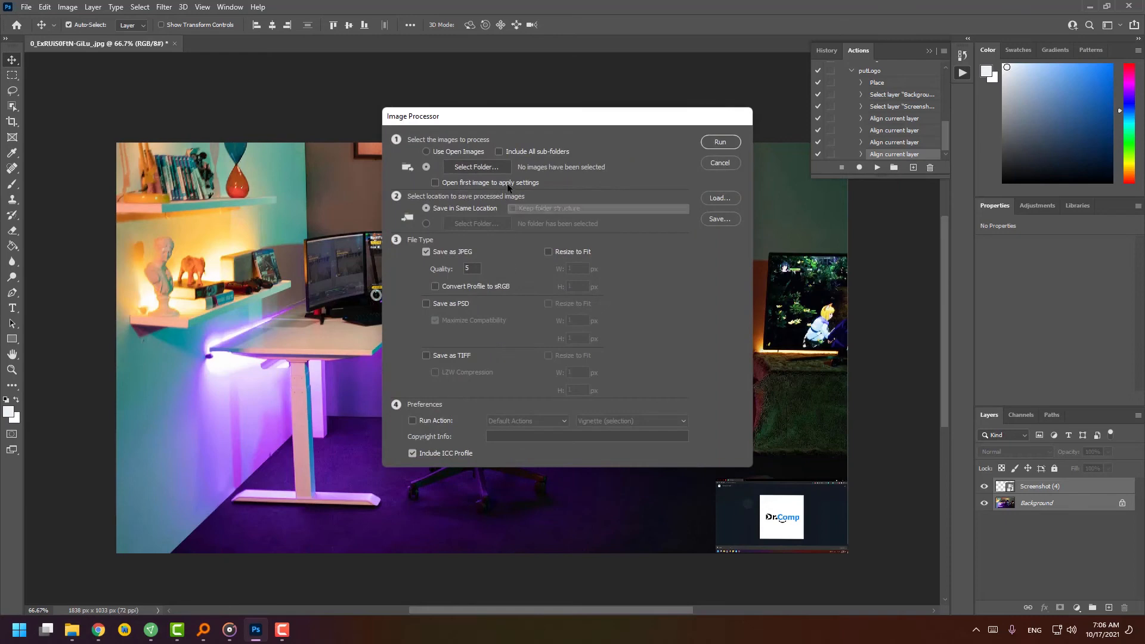
{"action": "left_click", "coordinate": [471, 170]}
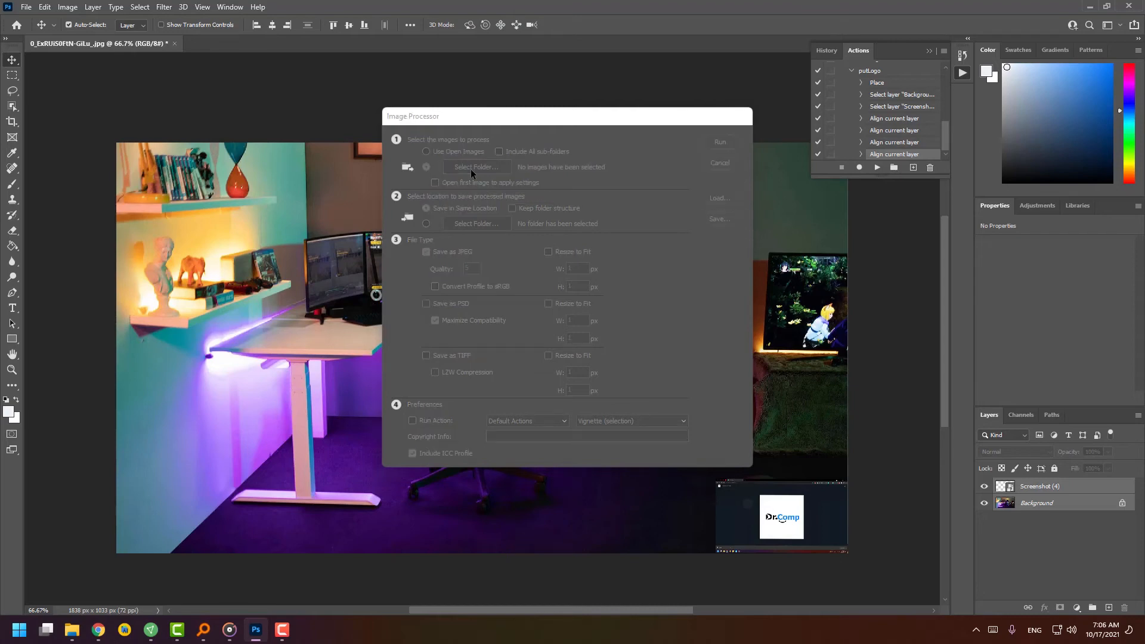
{"action": "scroll", "coordinate": [417, 316], "scroll_direction": "down", "scroll_amount": 4}
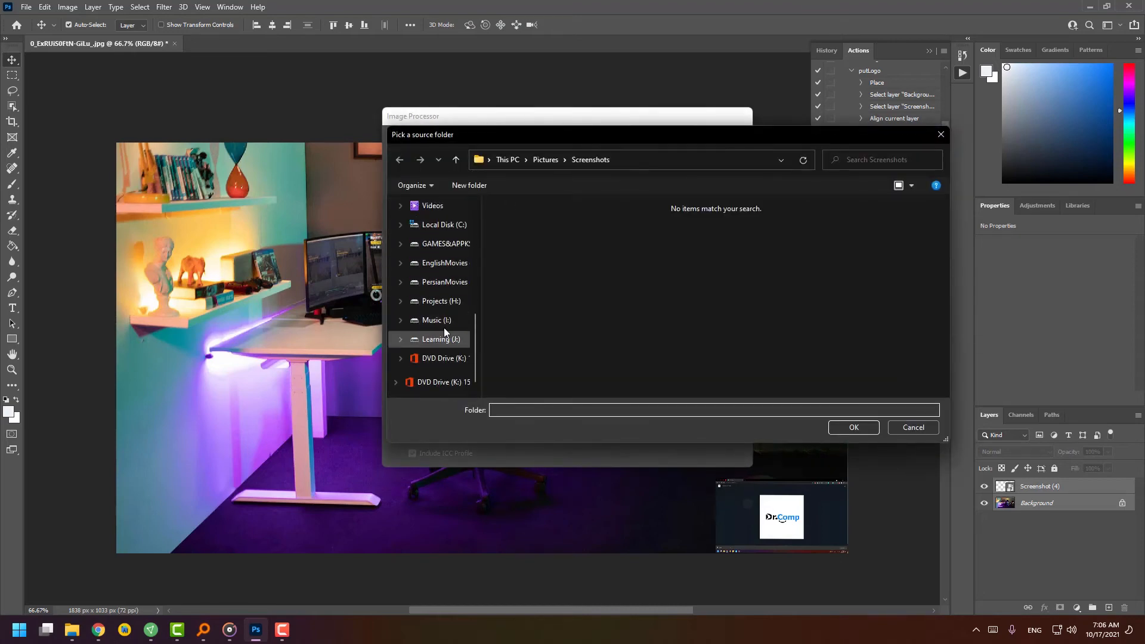
{"action": "left_click", "coordinate": [452, 302]}
{"action": "double_click", "coordinate": [585, 239]}
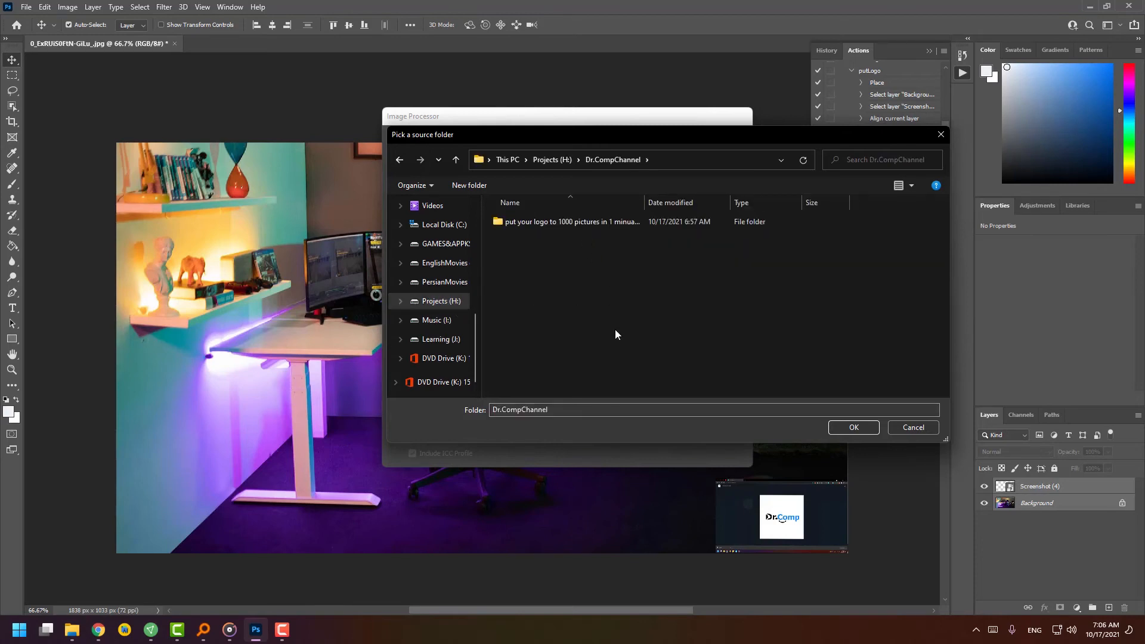
{"action": "double_click", "coordinate": [574, 220]}
{"action": "left_click", "coordinate": [556, 221]}
{"action": "double_click", "coordinate": [557, 221]}
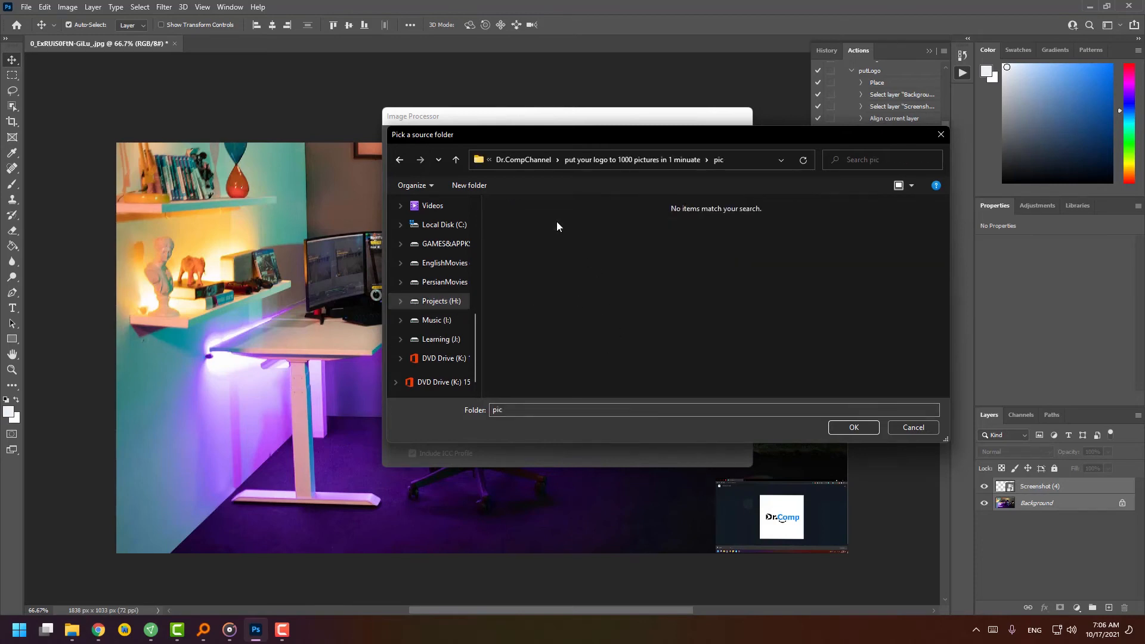
{"action": "left_click", "coordinate": [844, 429]}
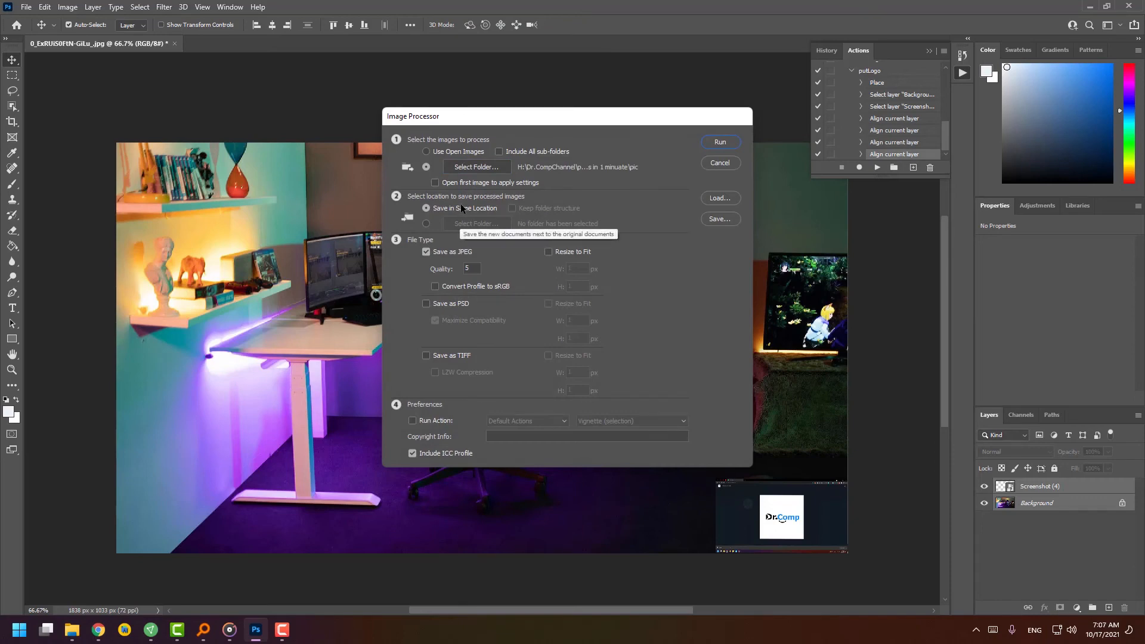
Create a folder named changes beside the pic folder and choose it as the destination for the processed images.
{"action": "left_click", "coordinate": [426, 223]}
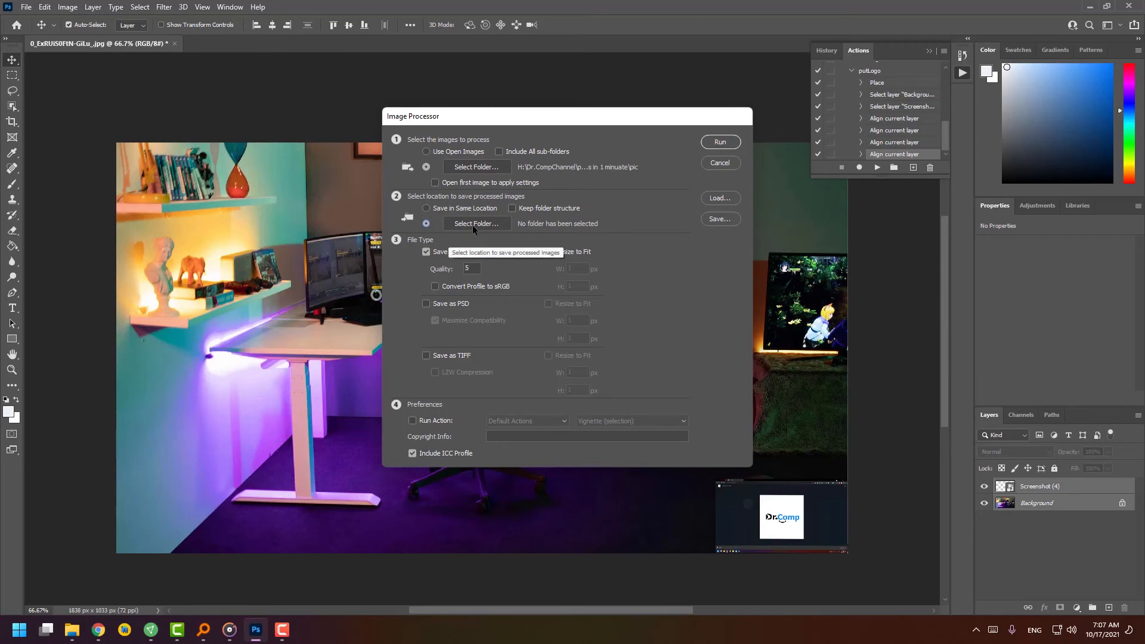
{"action": "left_click", "coordinate": [472, 224]}
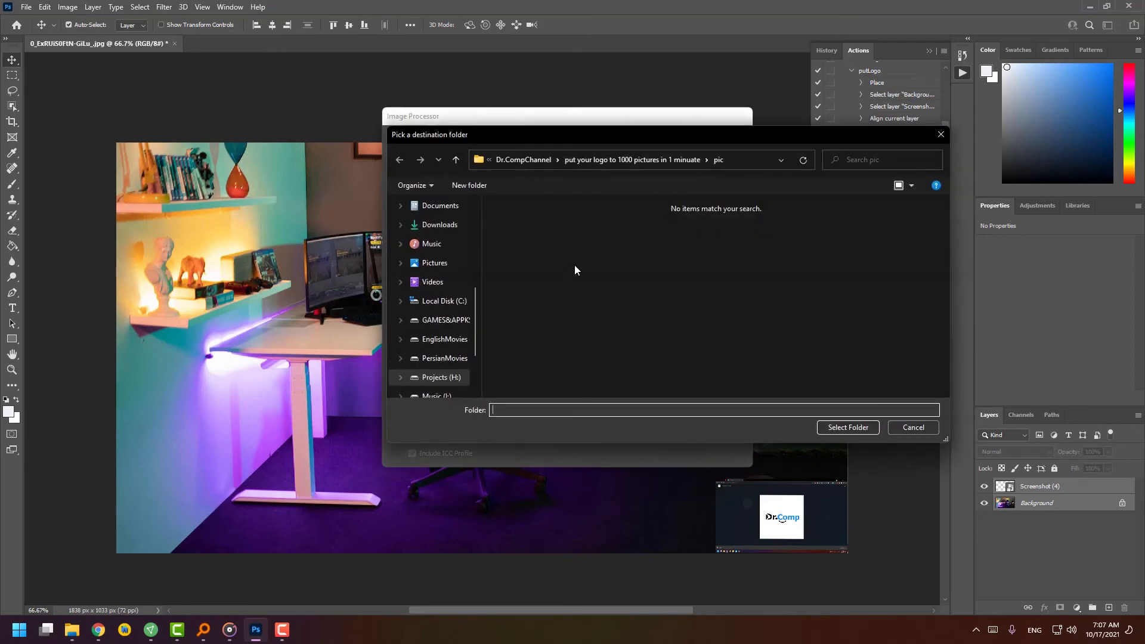
{"action": "left_click", "coordinate": [647, 159]}
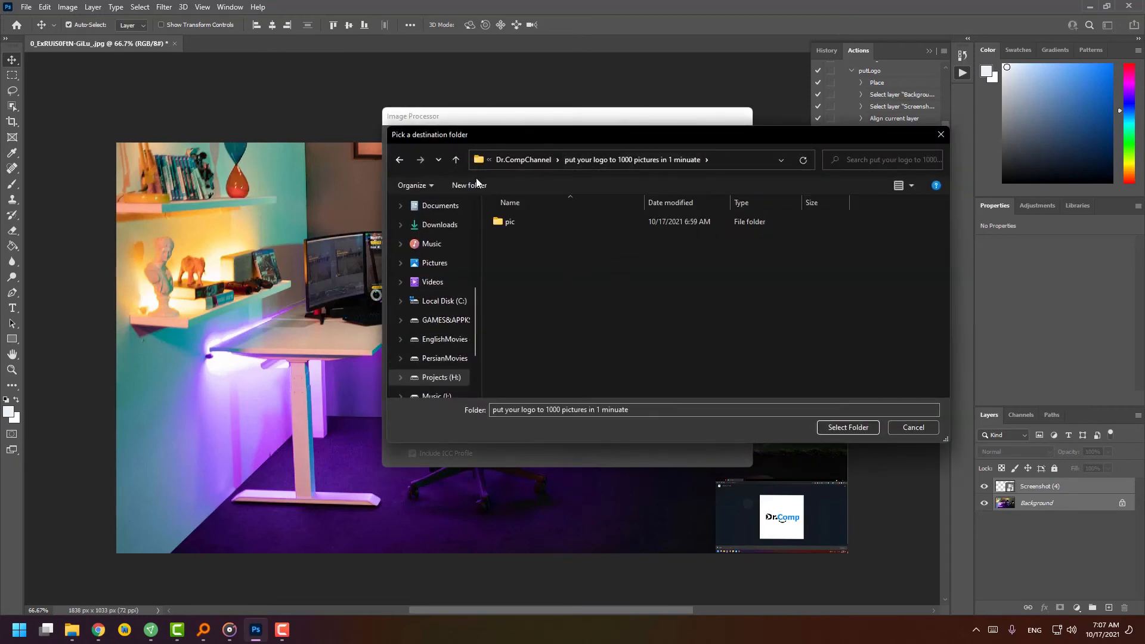
{"action": "type", "text": "changes"}
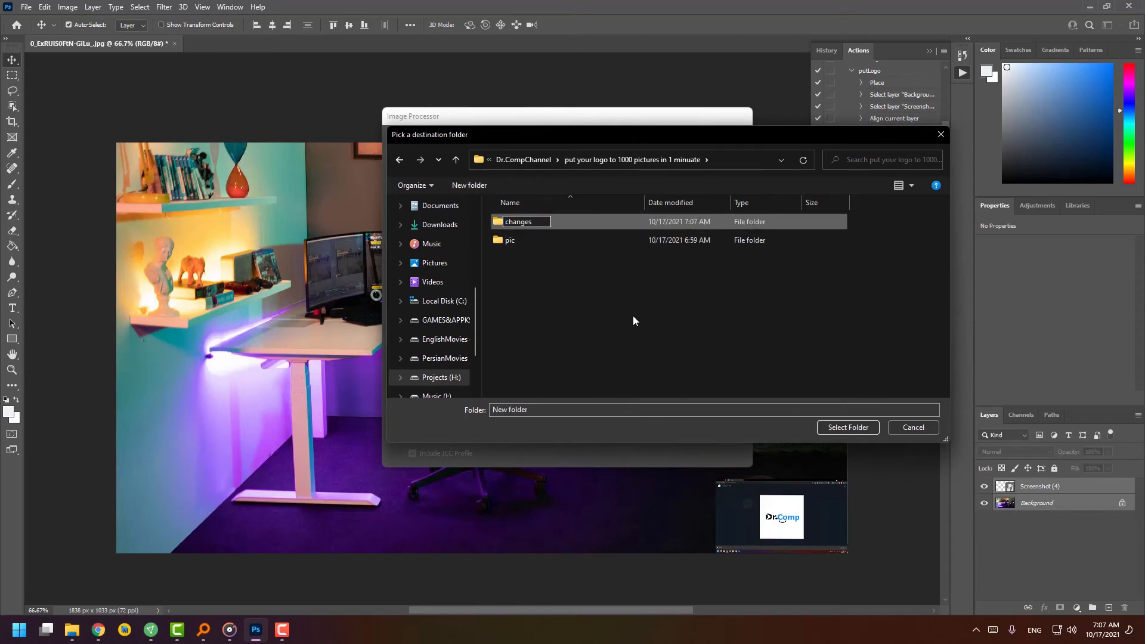
{"action": "key", "text": "Return"}
{"action": "key", "text": "Return"}
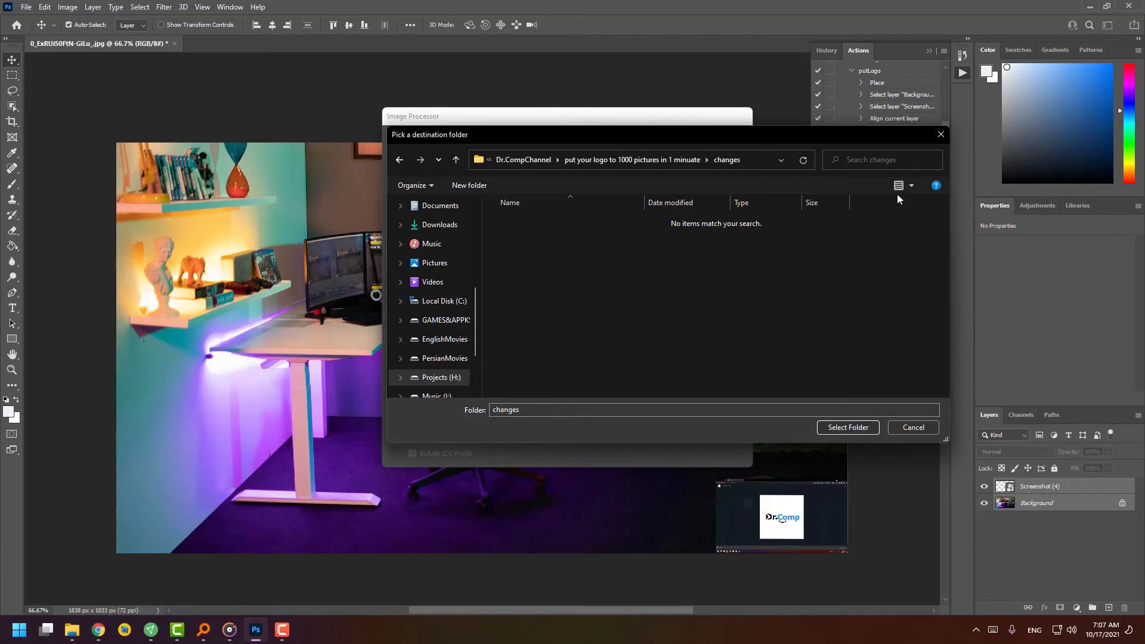
{"action": "left_click", "coordinate": [842, 427]}
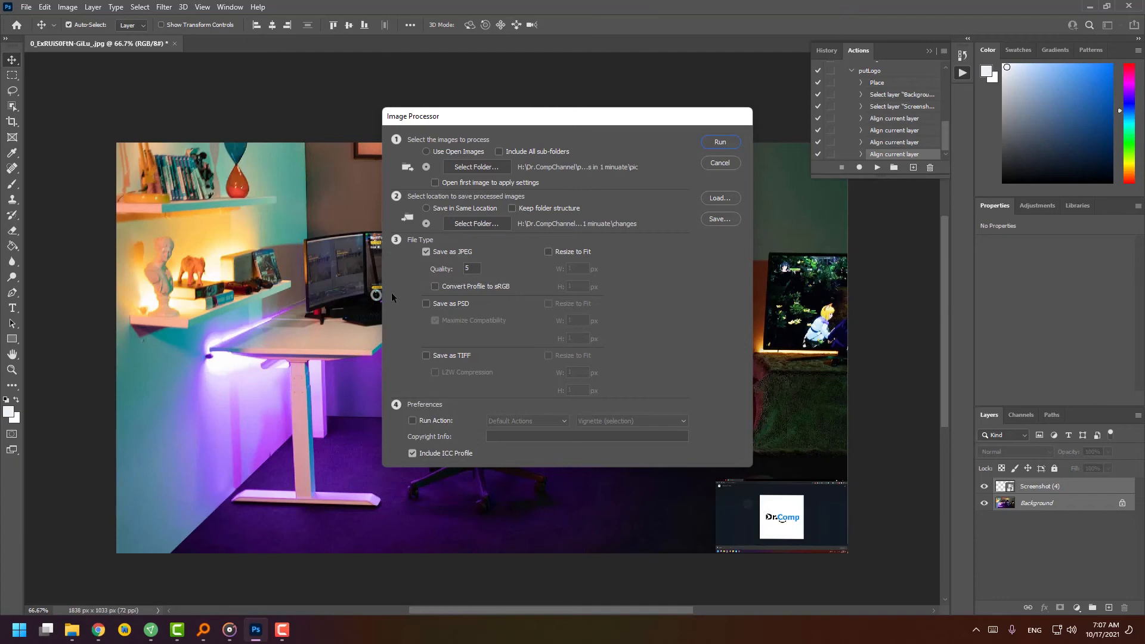
Enable running the putLogo action from the dcLogo set on the JPEG output and run the Image Processor.
{"action": "double_click", "coordinate": [471, 268]}
{"action": "left_click", "coordinate": [413, 421]}
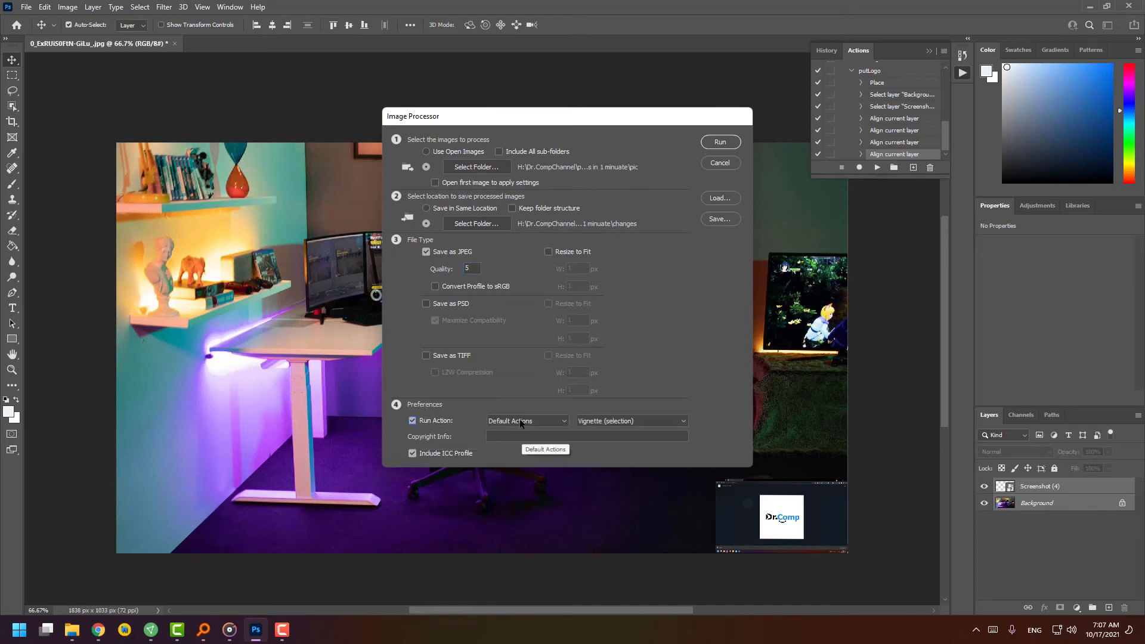
{"action": "left_click", "coordinate": [520, 419]}
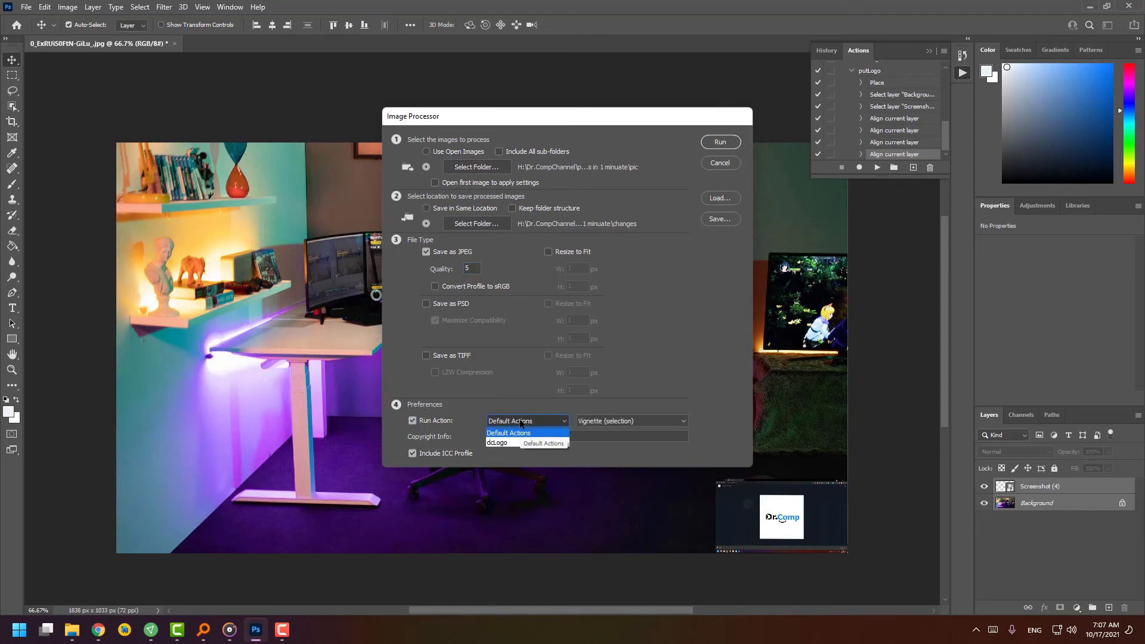
{"action": "left_click", "coordinate": [499, 443]}
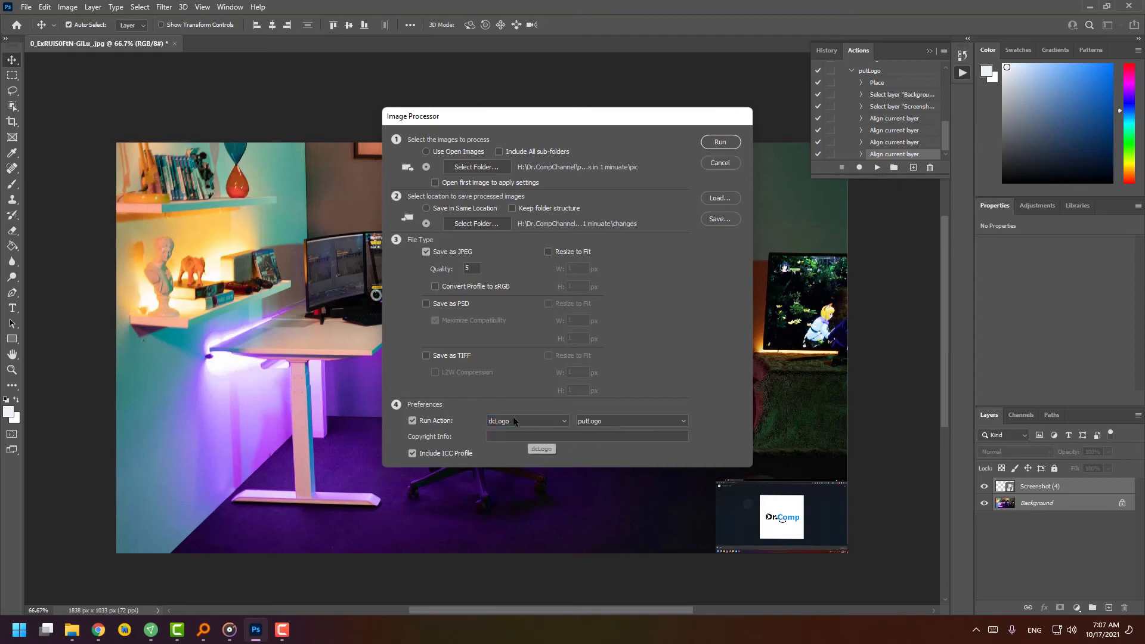
{"action": "left_click", "coordinate": [614, 421]}
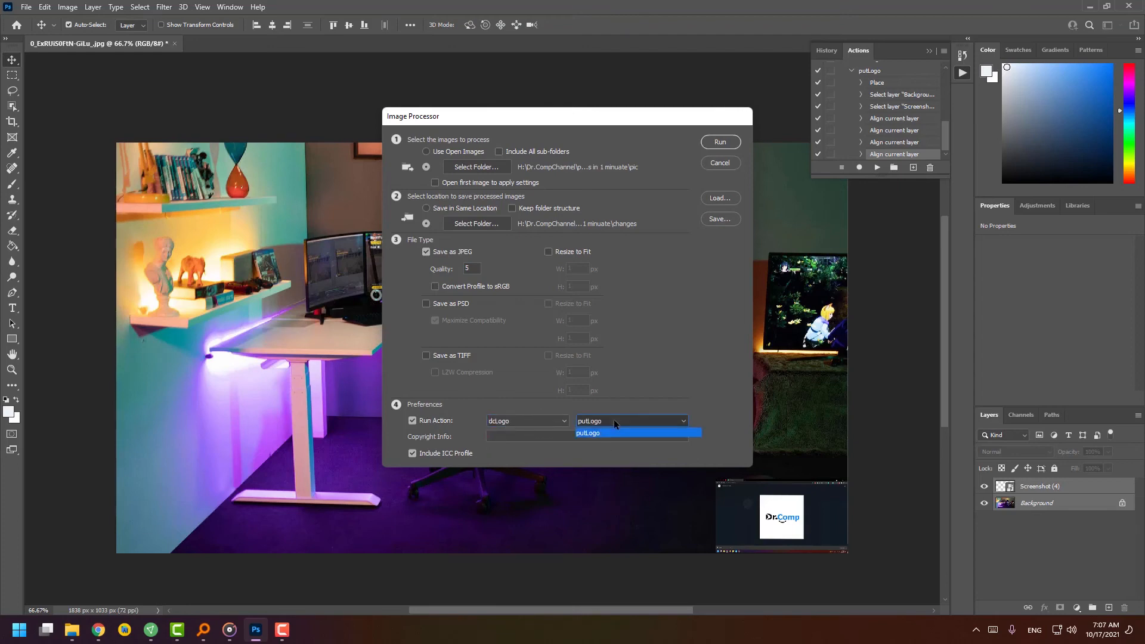
{"action": "left_click", "coordinate": [614, 420]}
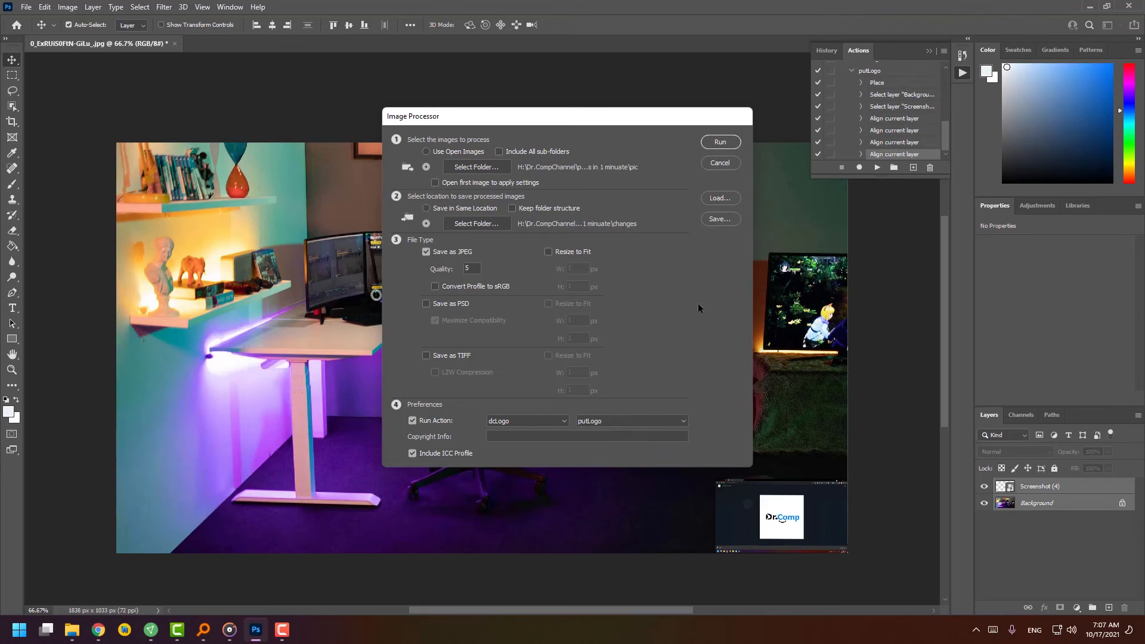
{"action": "left_click", "coordinate": [724, 143]}
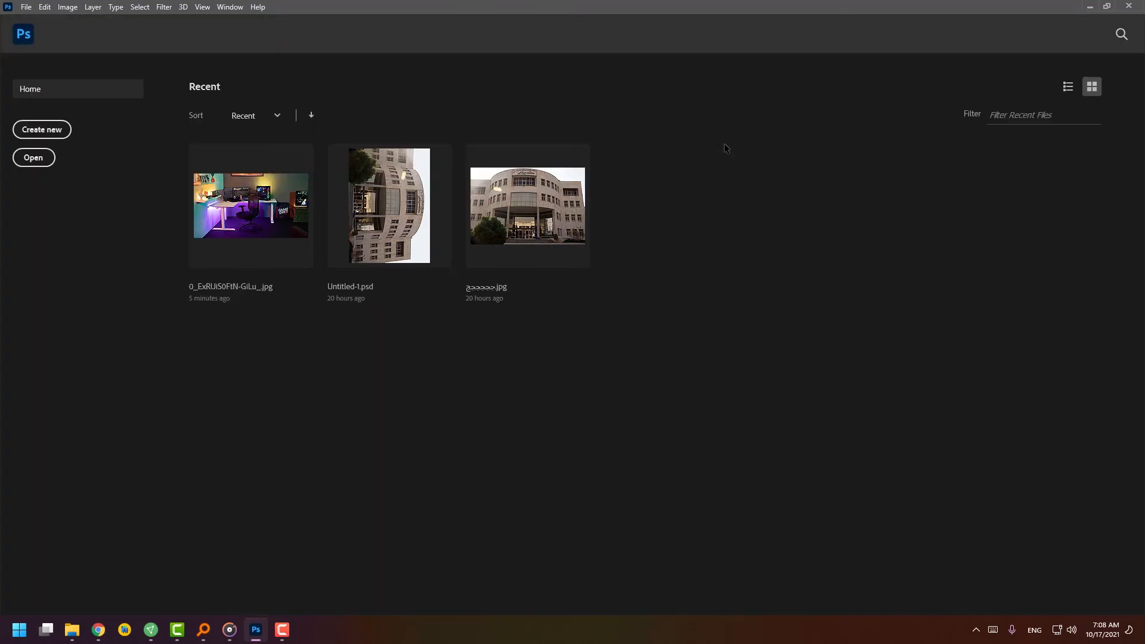
Switch to File Explorer and open the 0_ExRUiS0FtN-GiLu_ picture in the JPEG folder inside changes.
{"action": "left_click", "coordinate": [1090, 6]}
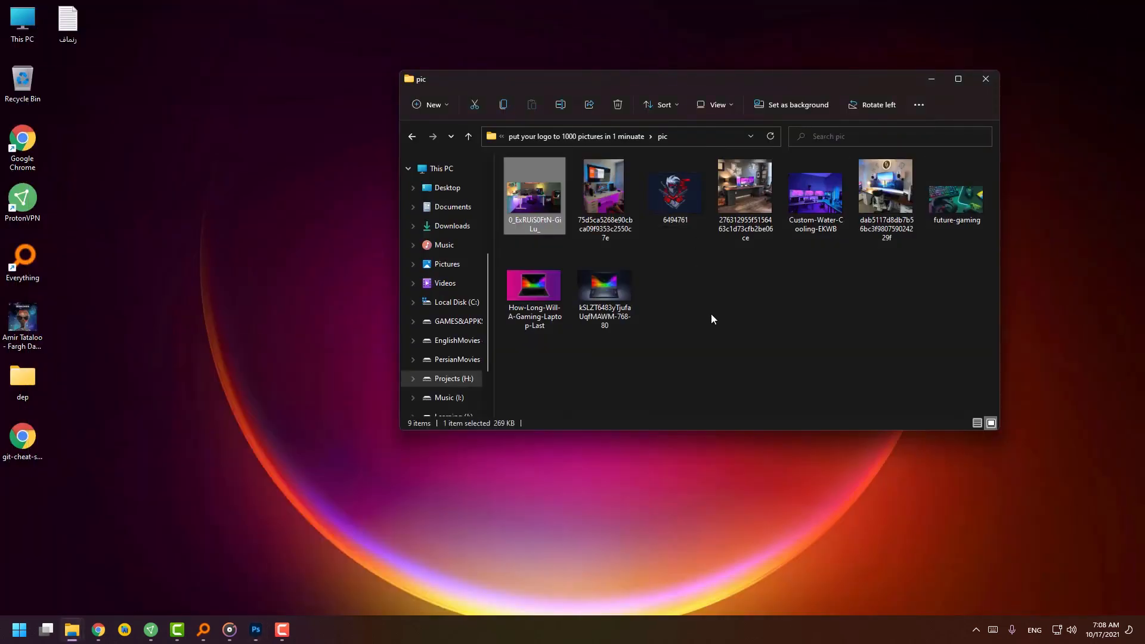
{"action": "left_click", "coordinate": [900, 309]}
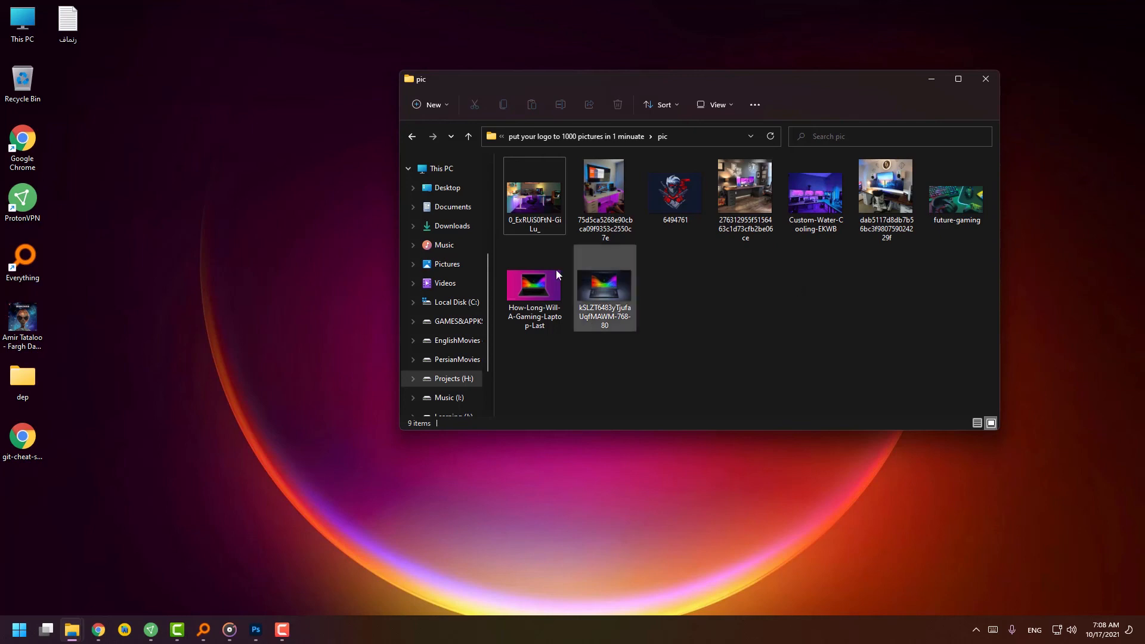
{"action": "mouse_move", "coordinate": [622, 219]}
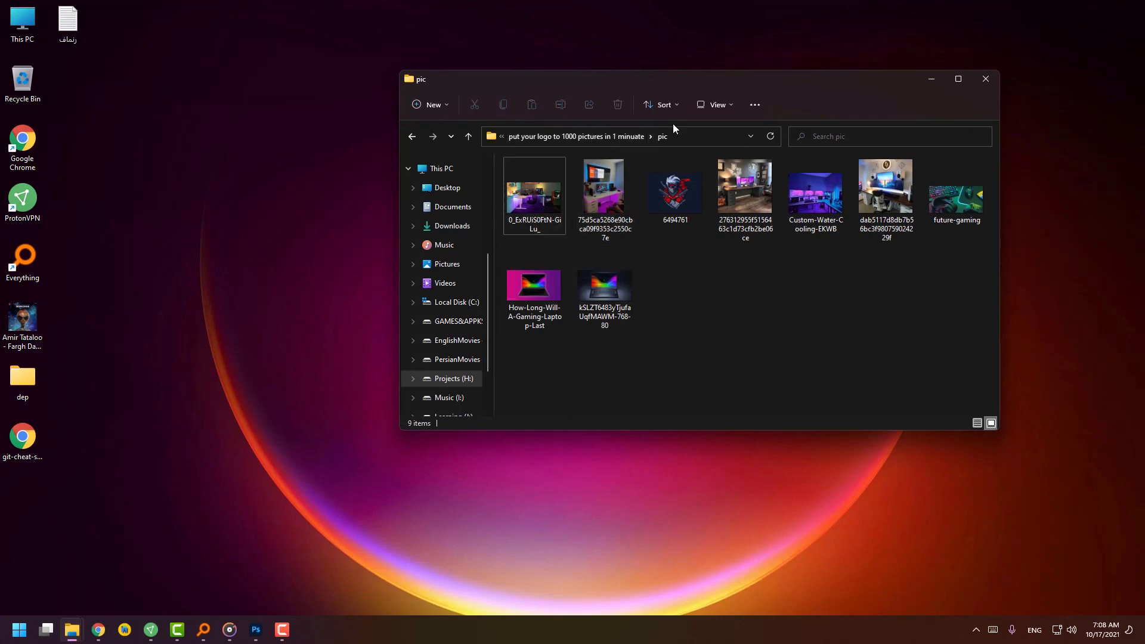
{"action": "left_click", "coordinate": [593, 137]}
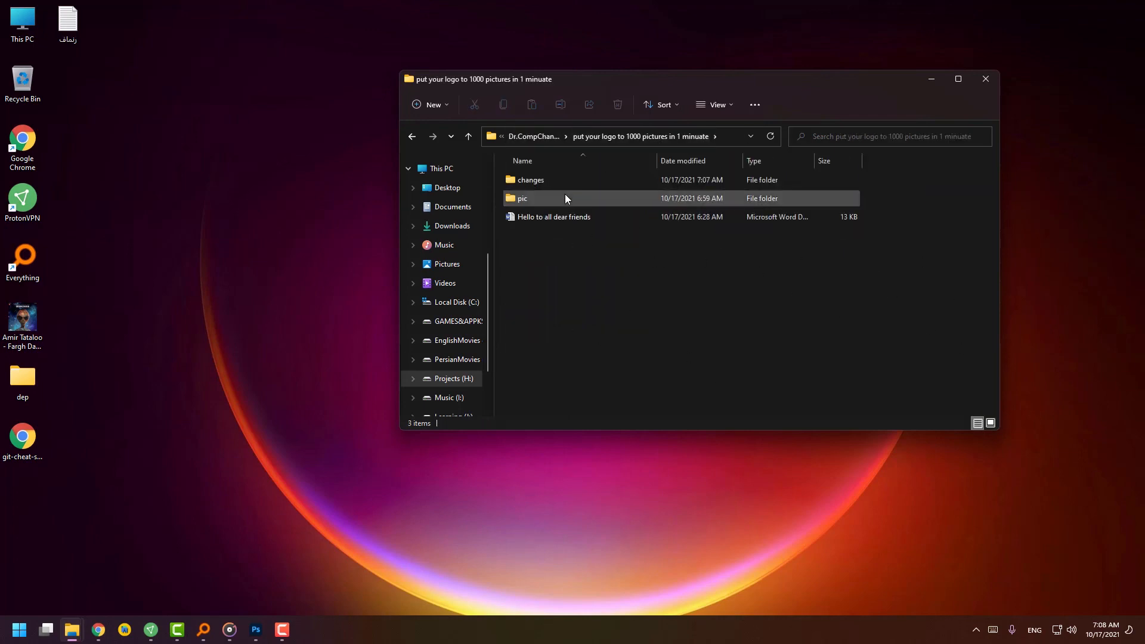
{"action": "double_click", "coordinate": [564, 183]}
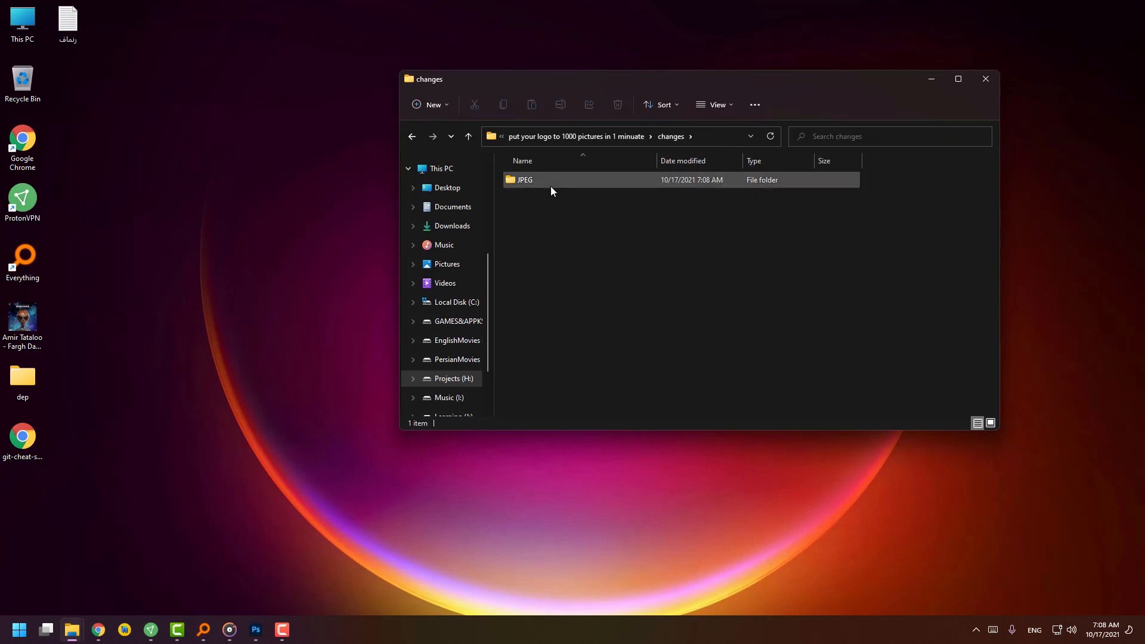
{"action": "double_click", "coordinate": [550, 186]}
{"action": "left_click", "coordinate": [531, 207]}
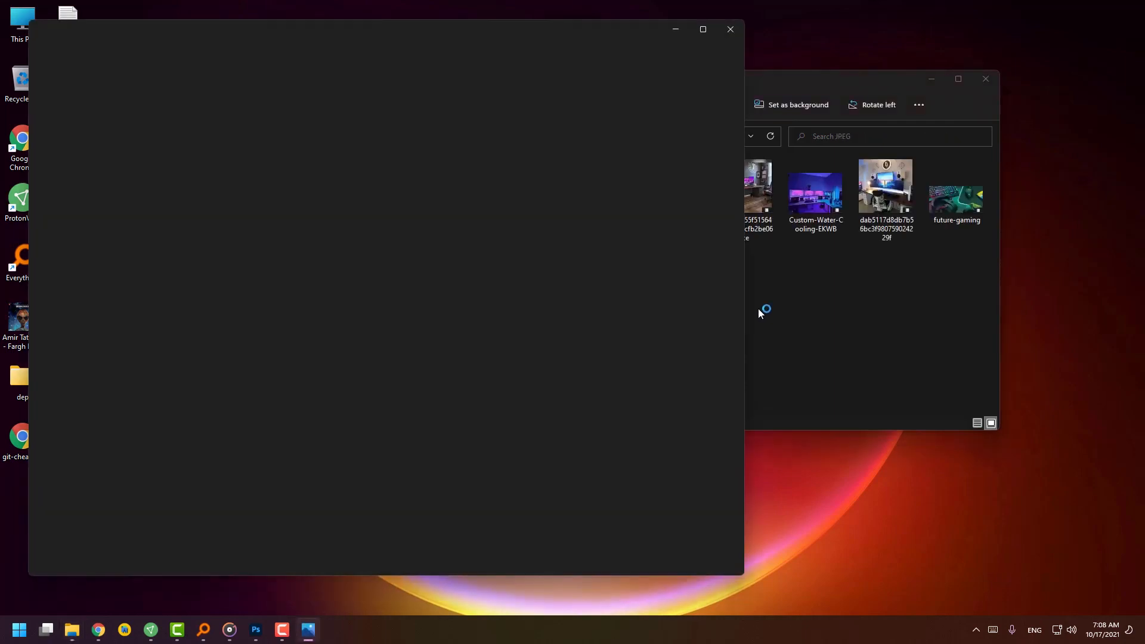
Examine the logo placement in the lower-right corner of the processed pictures, from the first through to the last one.
{"action": "scroll", "coordinate": [638, 464], "scroll_direction": "up", "scroll_amount": 3}
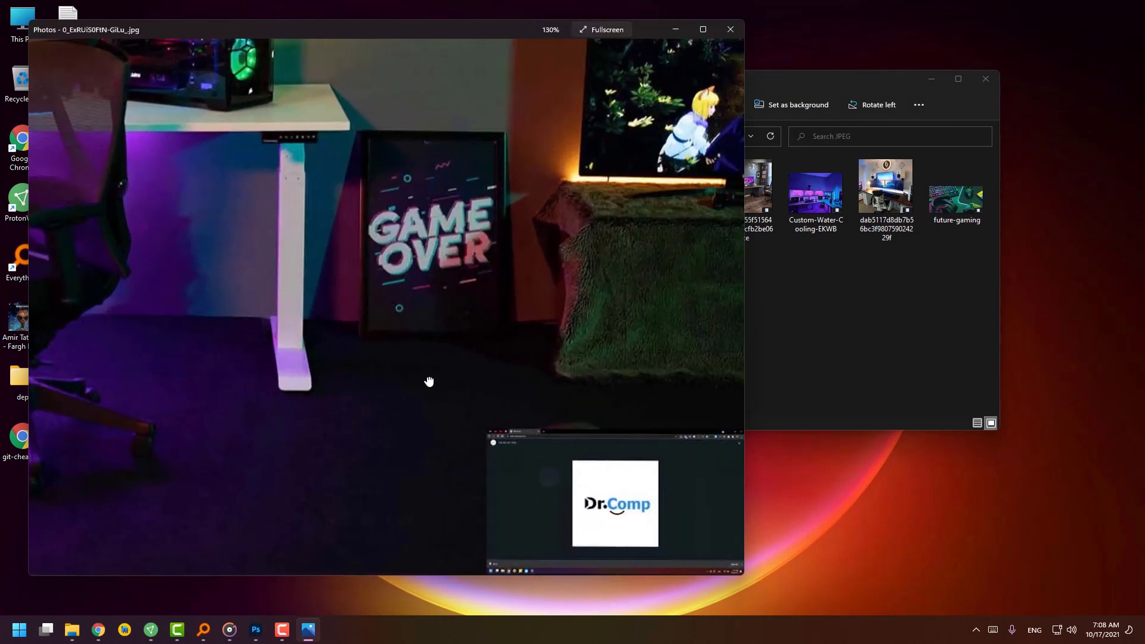
{"action": "scroll", "coordinate": [428, 382], "scroll_direction": "down", "scroll_amount": 3}
{"action": "key", "text": "Right"}
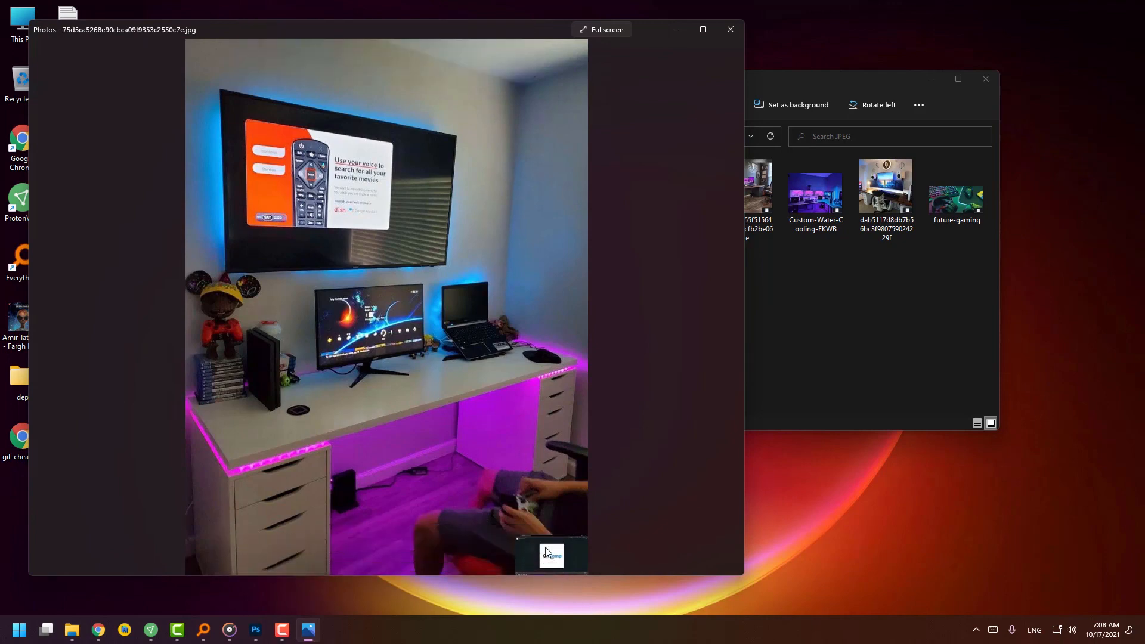
{"action": "key", "text": "Right"}
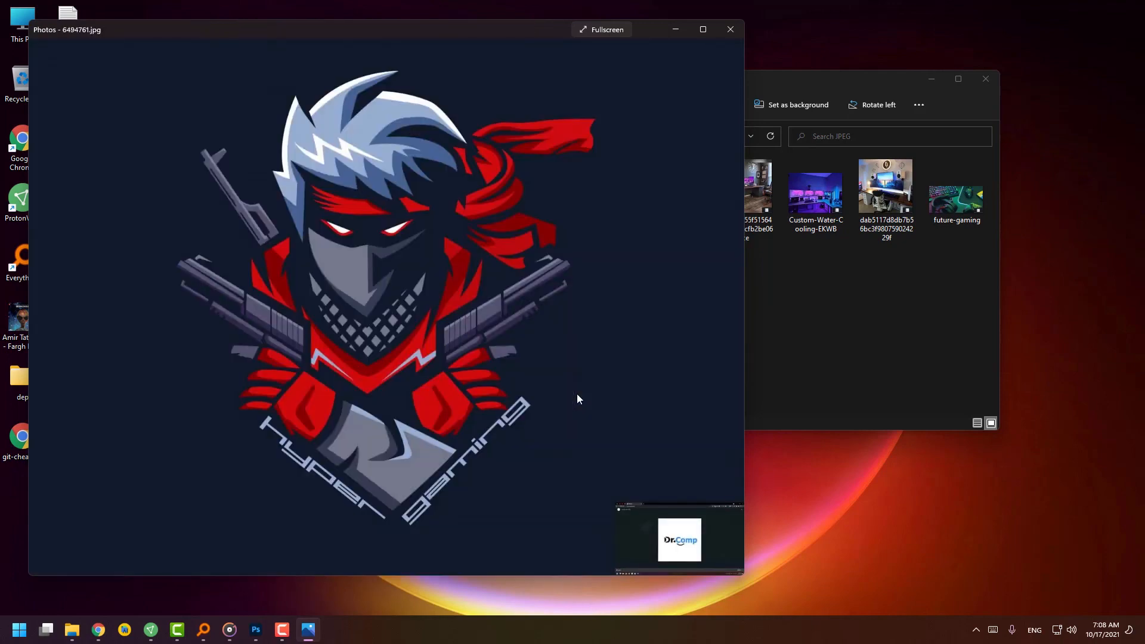
{"action": "key", "text": "Left"}
{"action": "key", "text": "Right"}
{"action": "key", "text": "Right"}
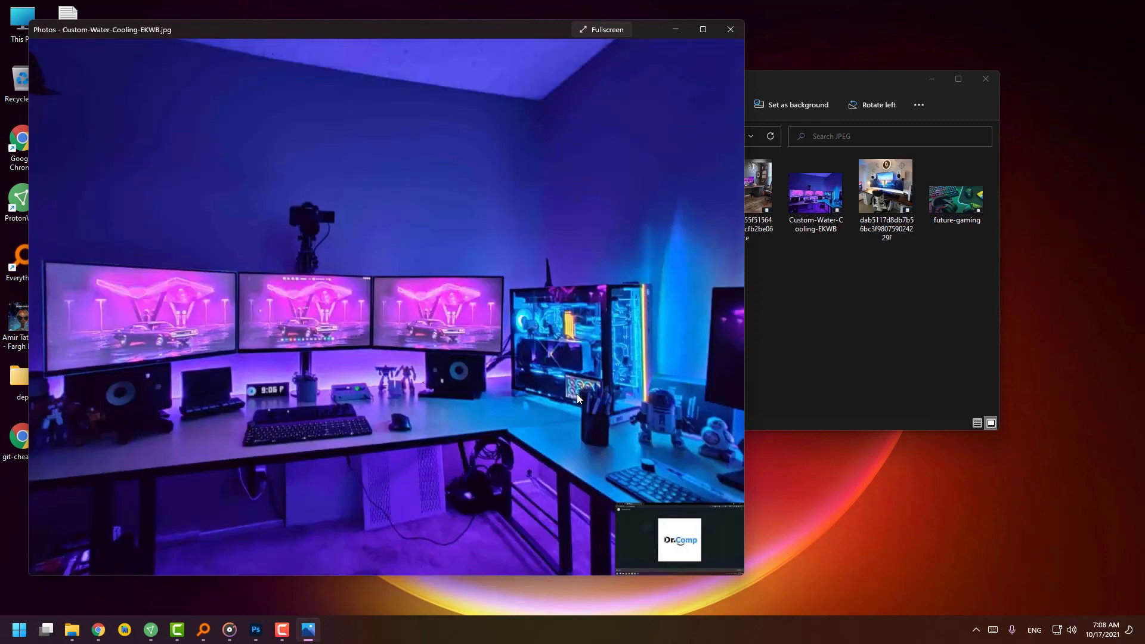
{"action": "key", "text": "Right"}
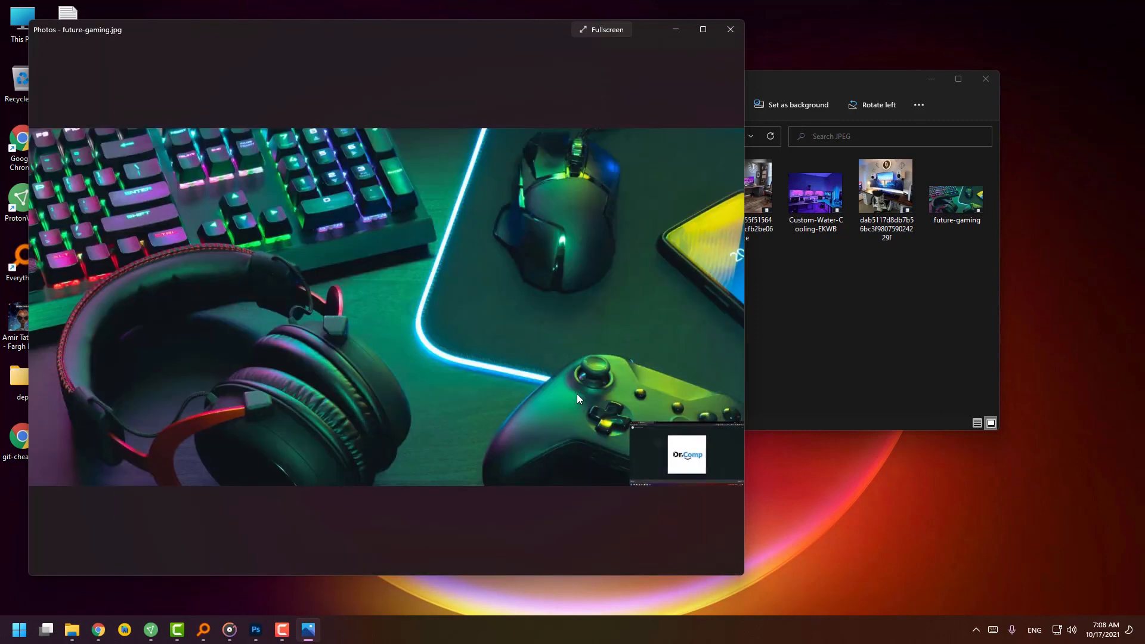
{"action": "key", "text": "Right"}
{"action": "key", "text": "Right"}
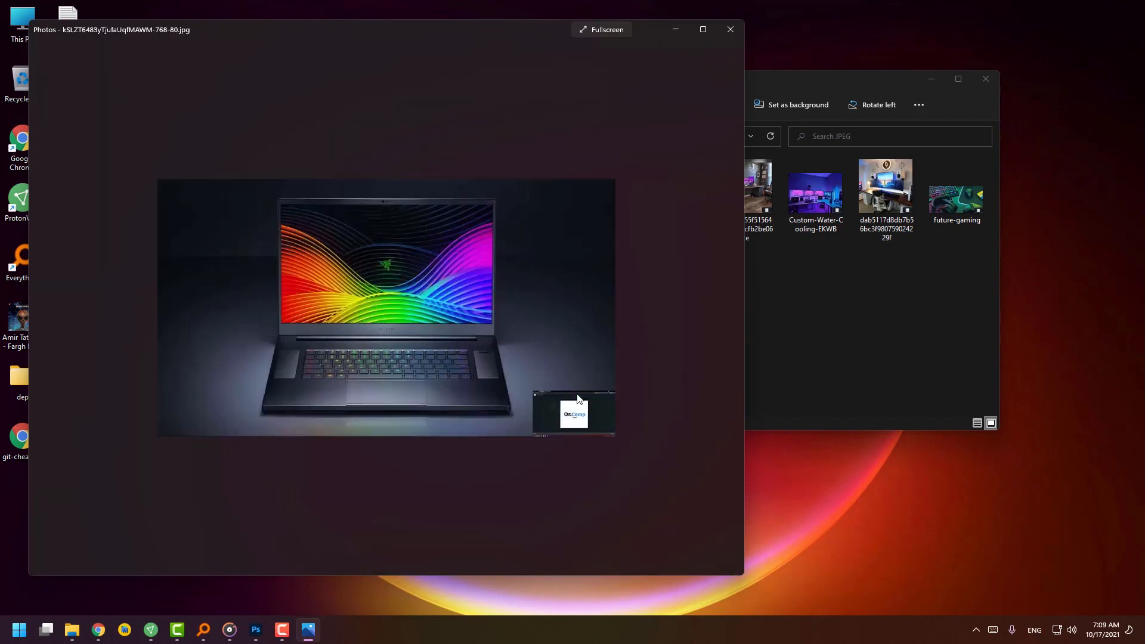